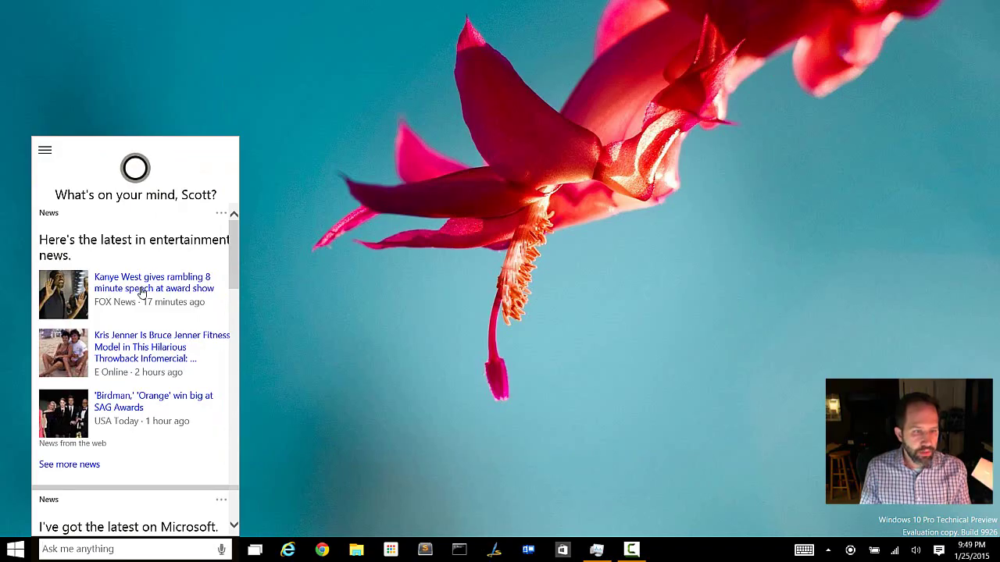
- Reopen Cortana from the taskbar and bring up its navigation menu
scroll(142, 291, "down", 3)
scroll(142, 295, "down", 2)
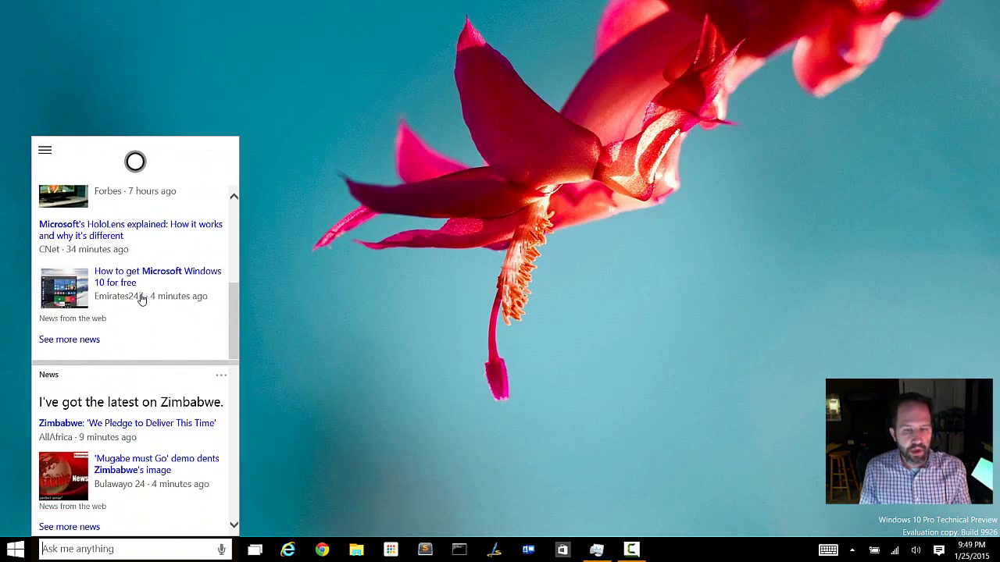
left_click(342, 444)
left_click(165, 550)
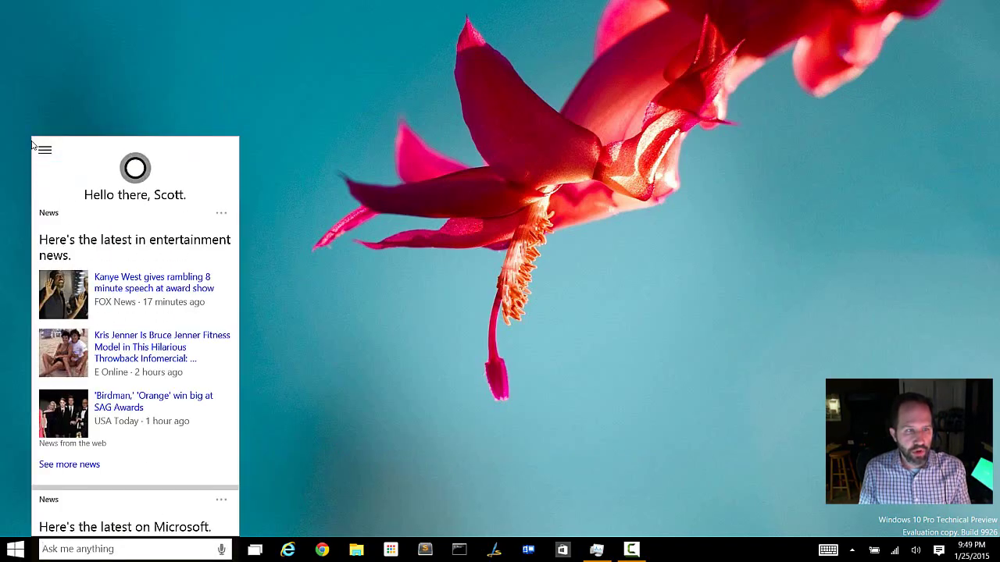
left_click(45, 150)
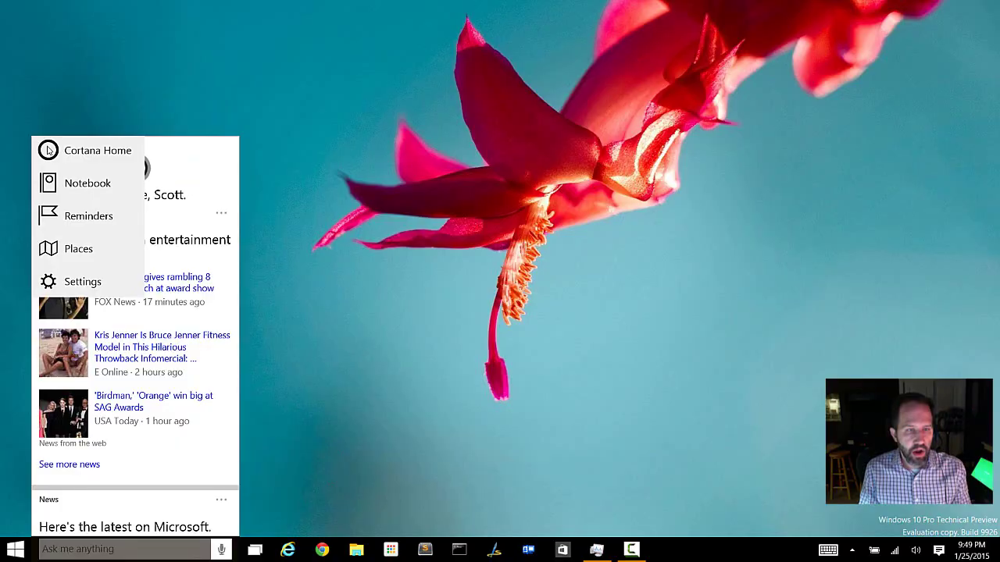
left_click(216, 134)
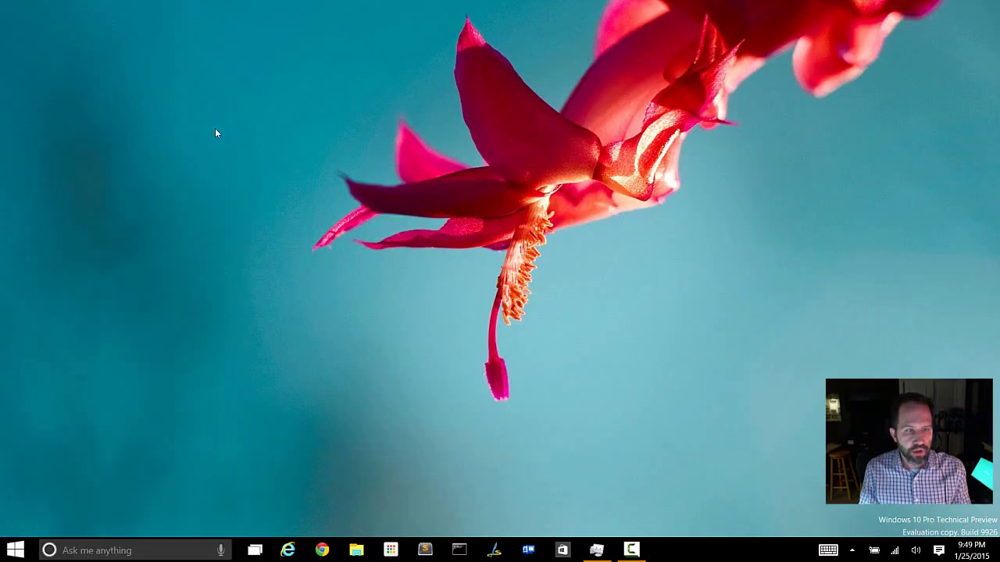
left_click(94, 549)
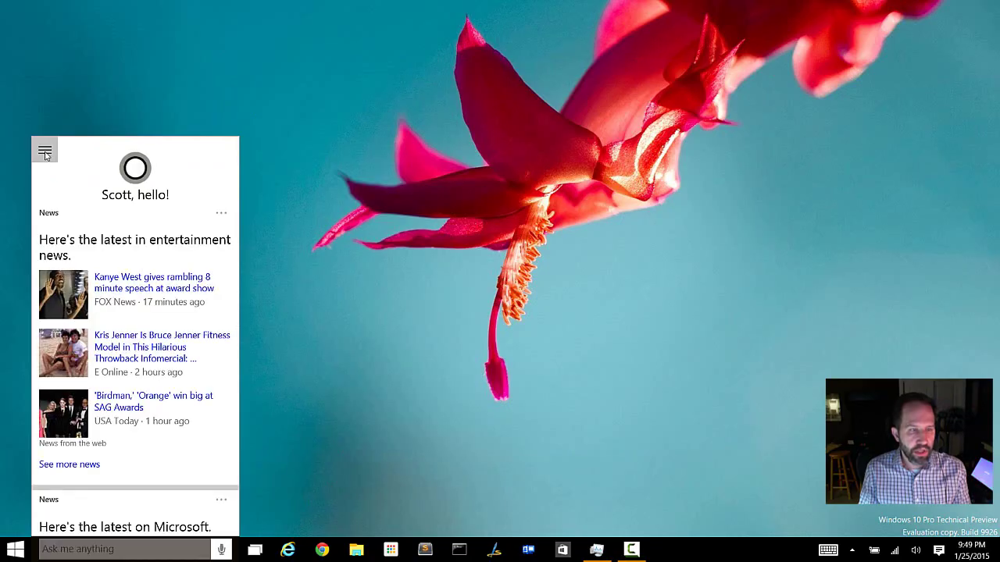
left_click(45, 151)
- Open Cortana Settings and turn on tracking-info detection and 'Hey Cortana'
left_click(69, 279)
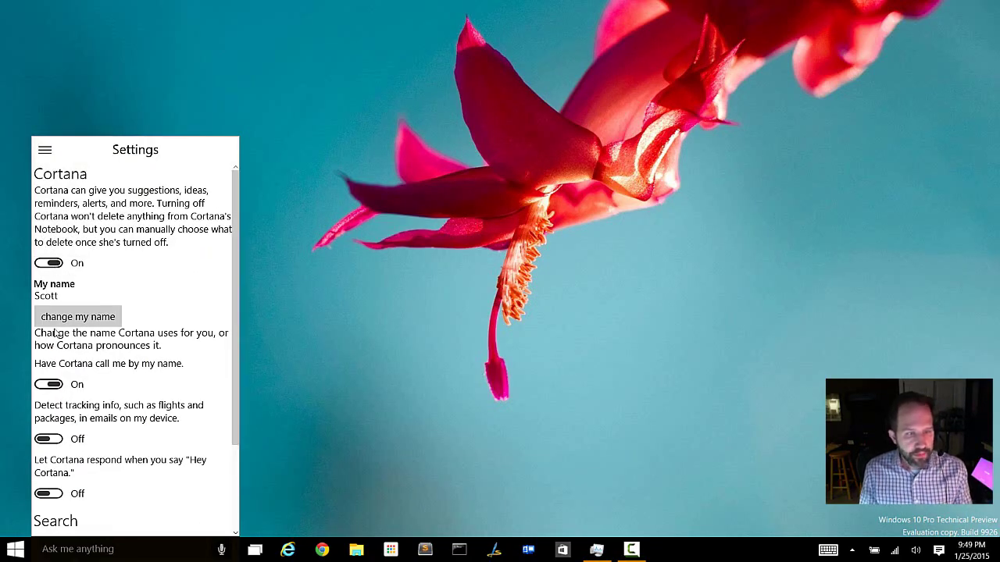
scroll(78, 323, "down", 3)
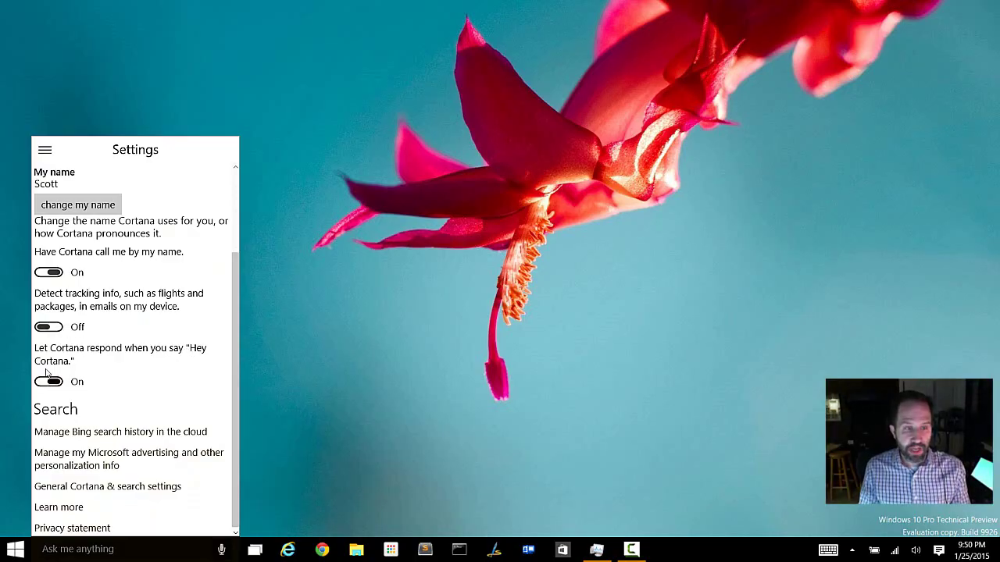
left_click(46, 328)
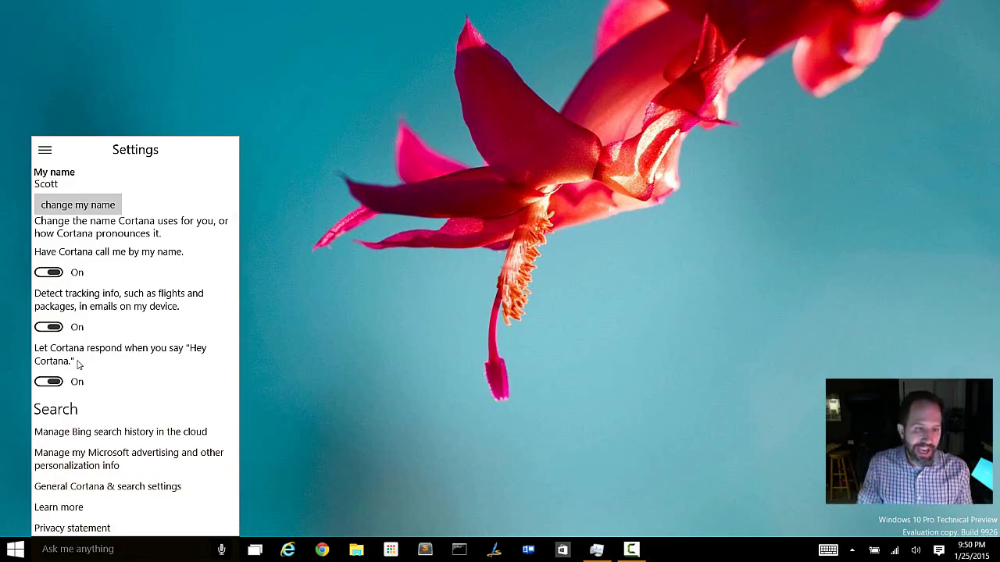
scroll(114, 348, "down", 1)
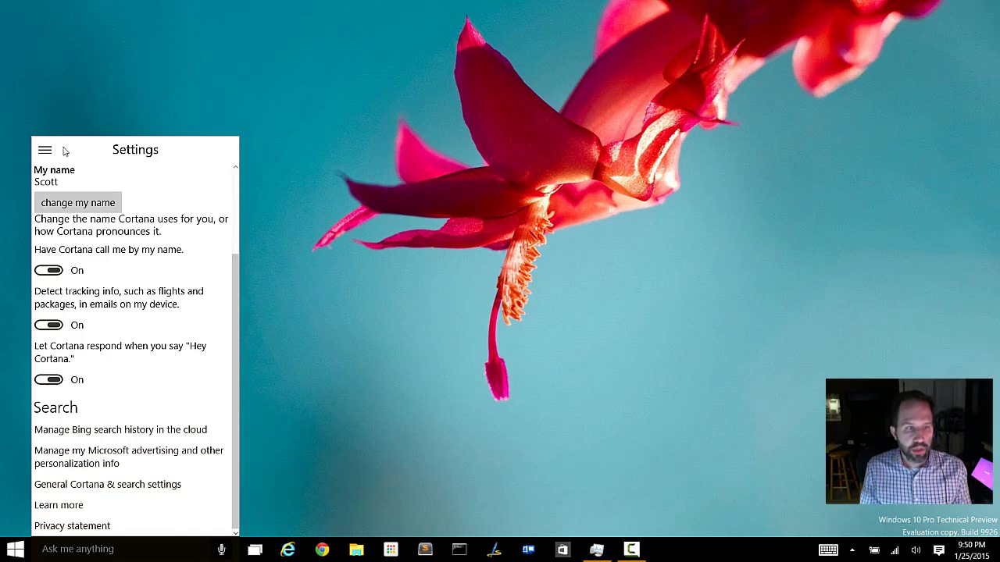
- Ask Cortana spoken questions, like 155°F in Celsius and a celebrity's height, then dismiss it
left_click(308, 442)
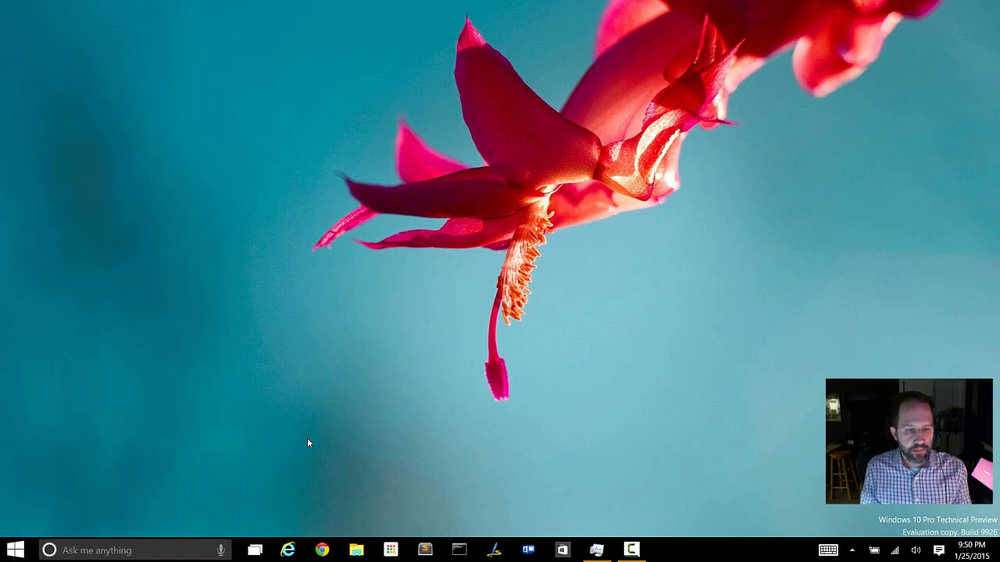
key("super+c")
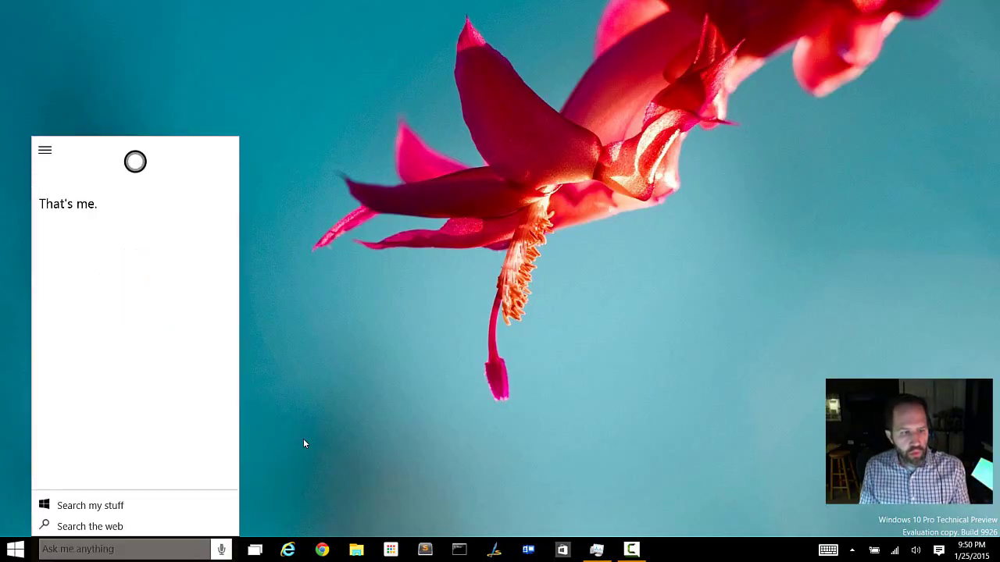
left_click(221, 549)
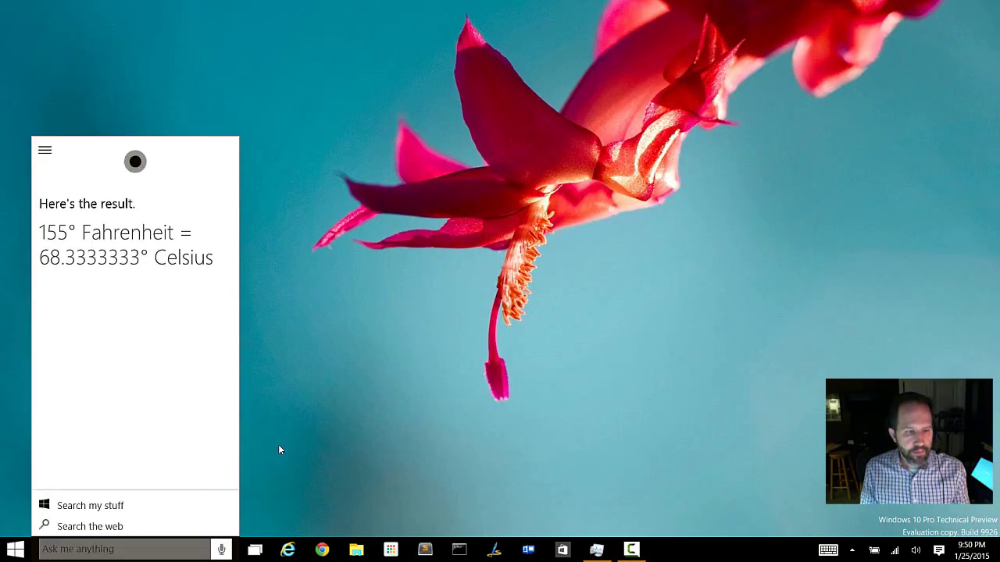
left_click(223, 549)
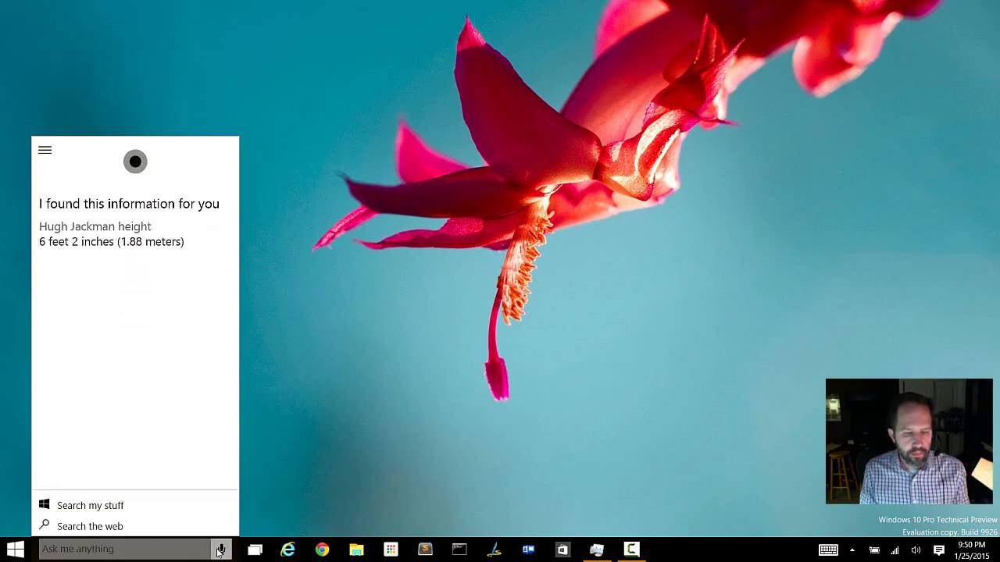
left_click(221, 549)
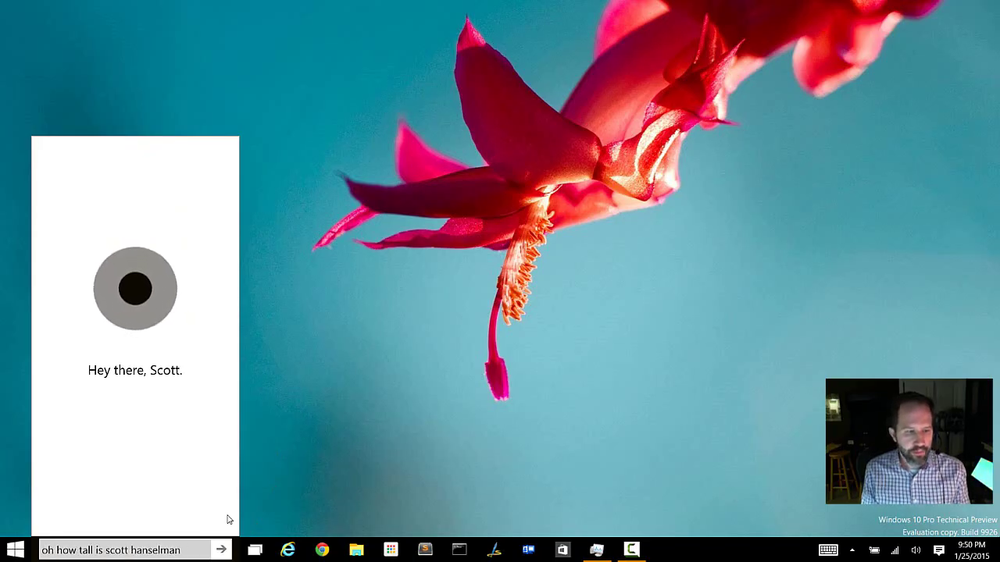
key("Escape")
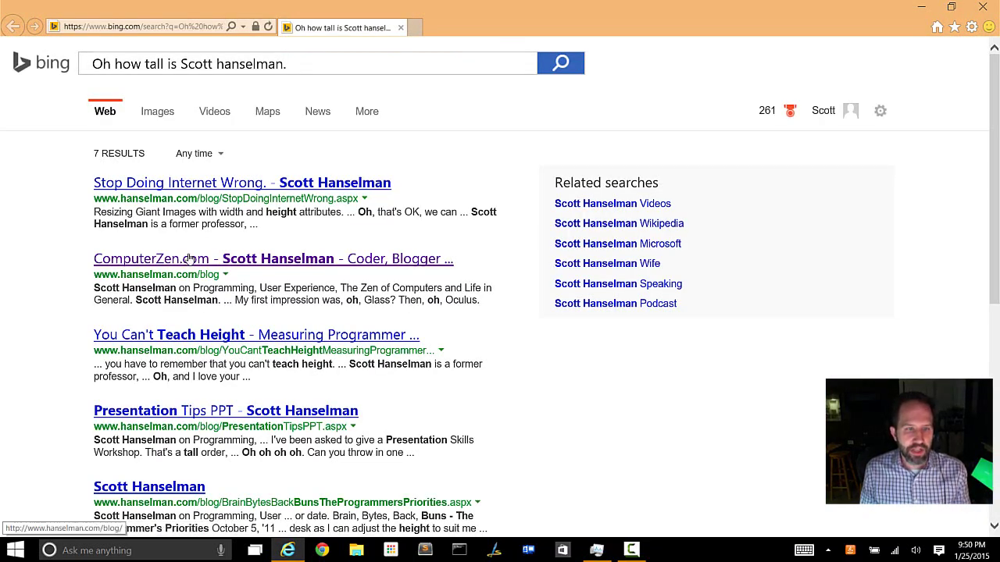
- Peek at and show the desktop, then open and close Cortana's news panel
key("super+comma")
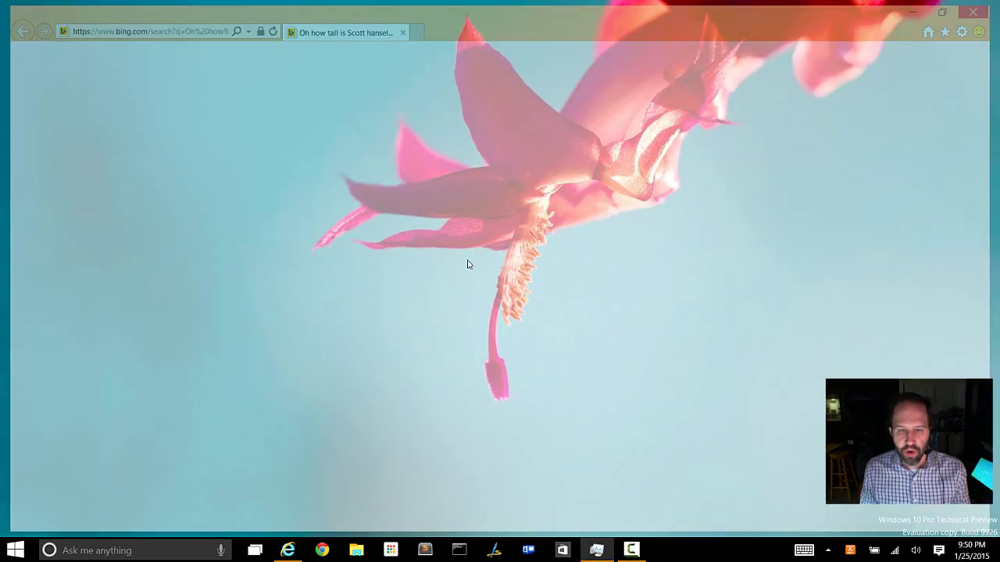
key("super+d")
left_click(151, 550)
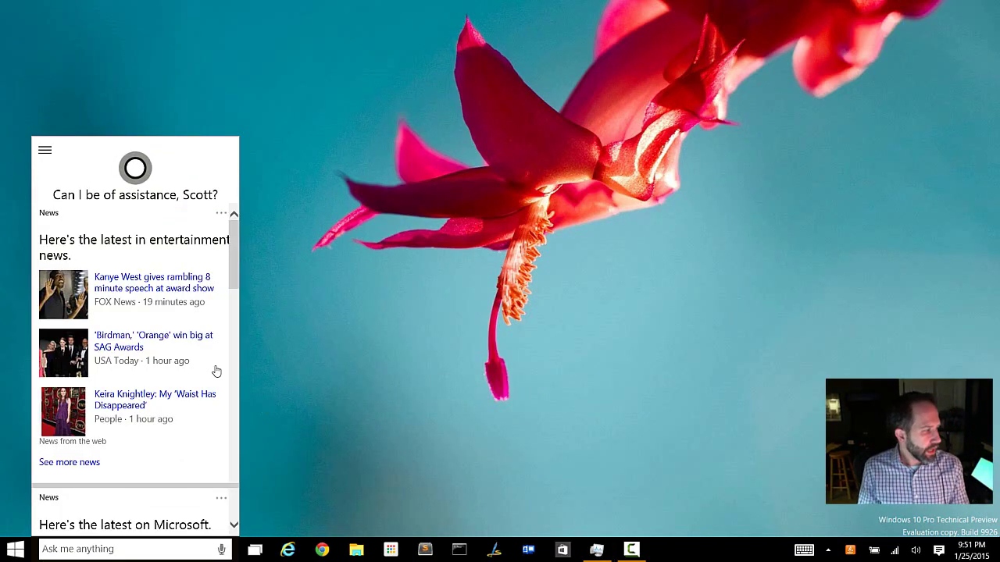
scroll(196, 330, "down", 1)
scroll(192, 344, "up", 1)
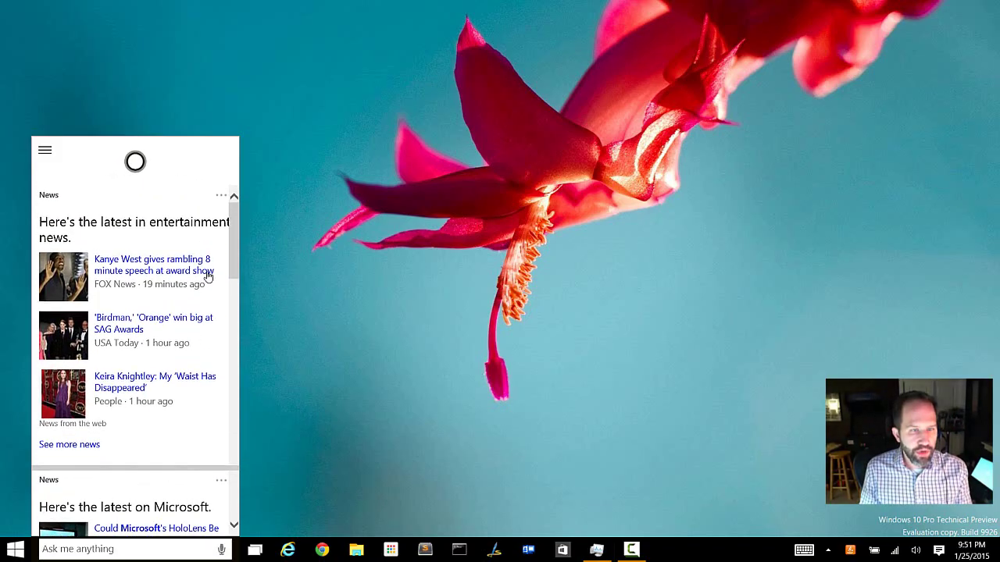
left_click(306, 229)
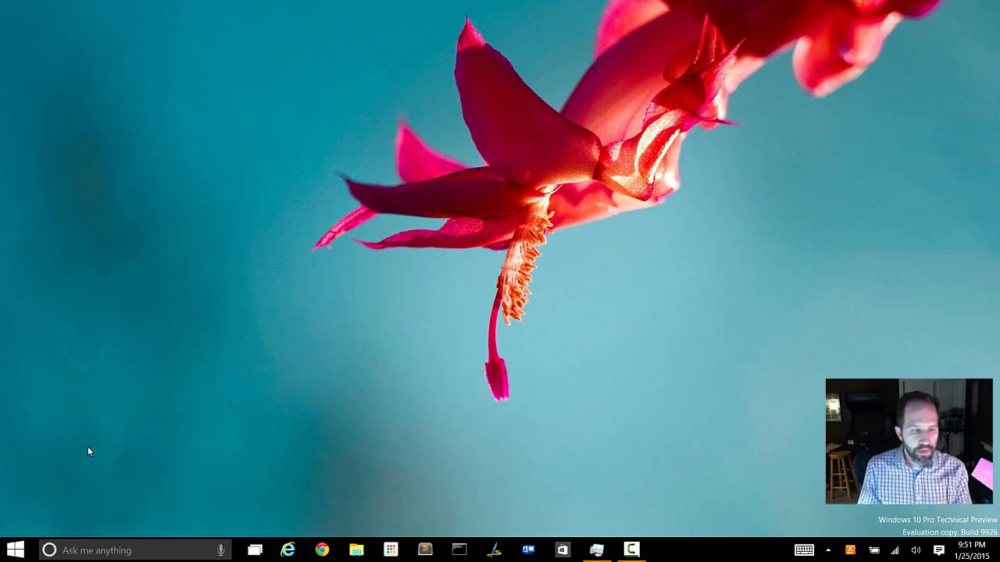
- Open Start and drag the Watchlist tile into the left column below Maps and OneNote
left_click(16, 550)
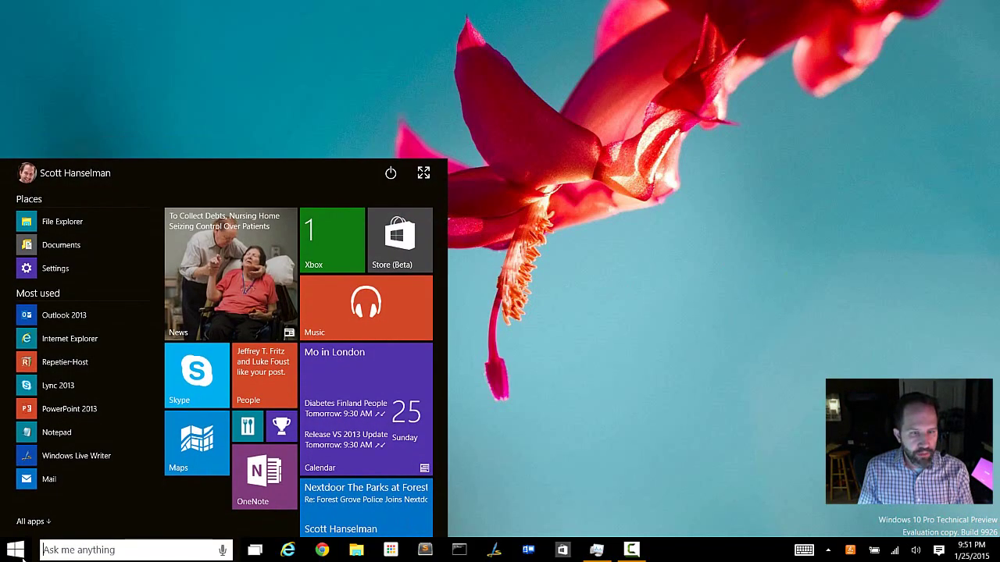
left_click(577, 432)
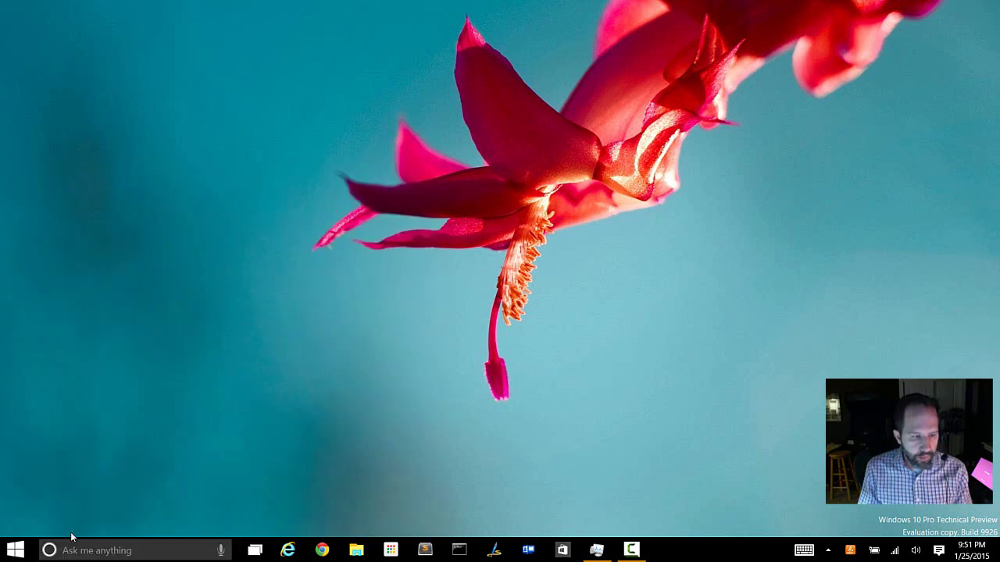
left_click(16, 551)
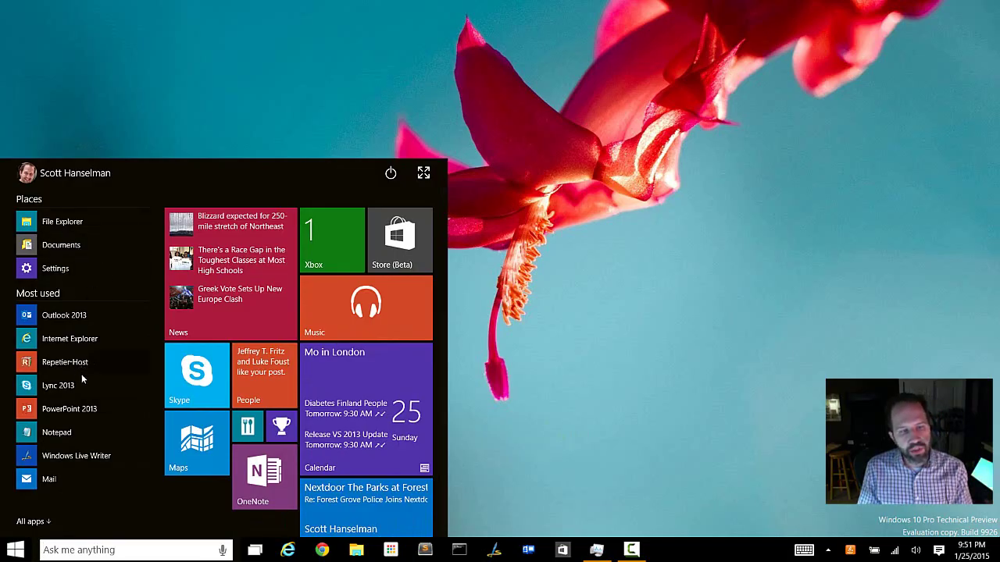
scroll(163, 337, "down", 3)
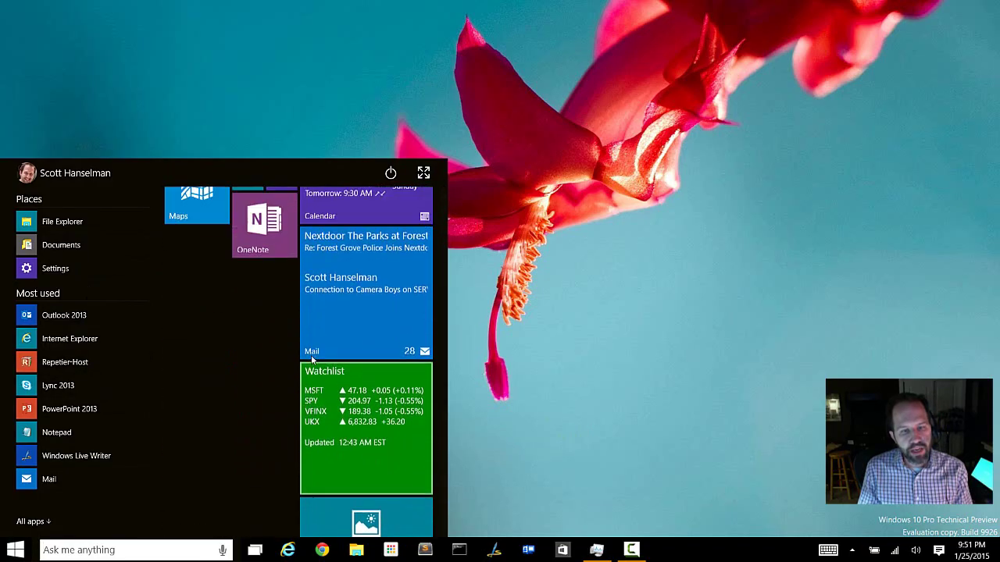
scroll(311, 355, "up", 3)
scroll(310, 344, "down", 3)
left_click_drag(321, 375, 285, 360)
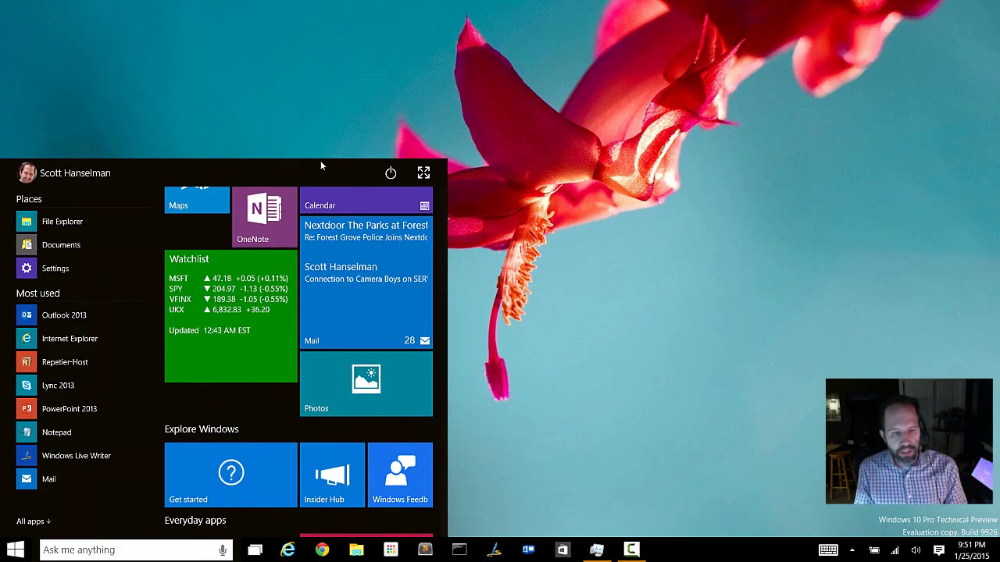
- Expand Start to full screen, dismiss the Java update alert, and clear all notifications
left_click(423, 173)
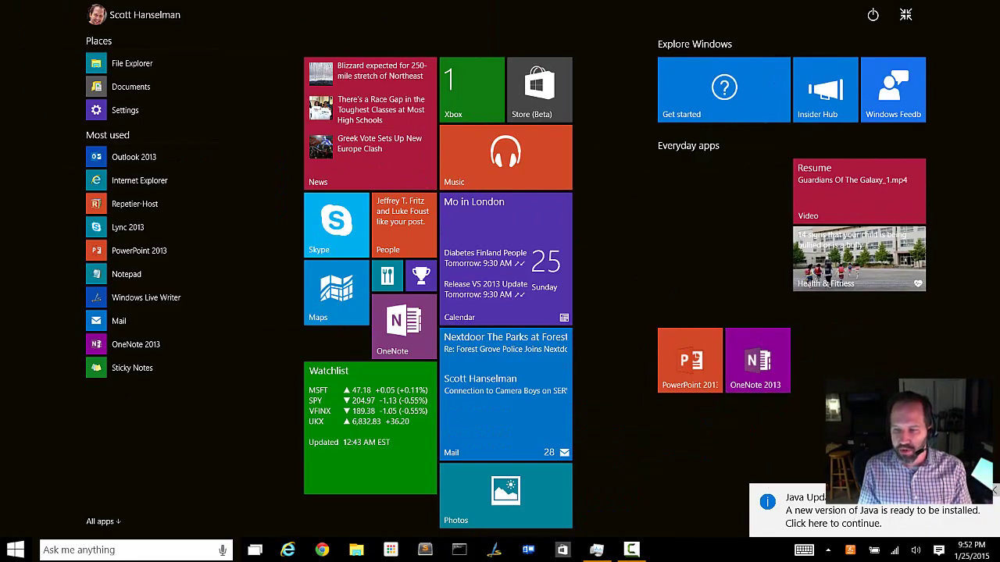
left_click(994, 492)
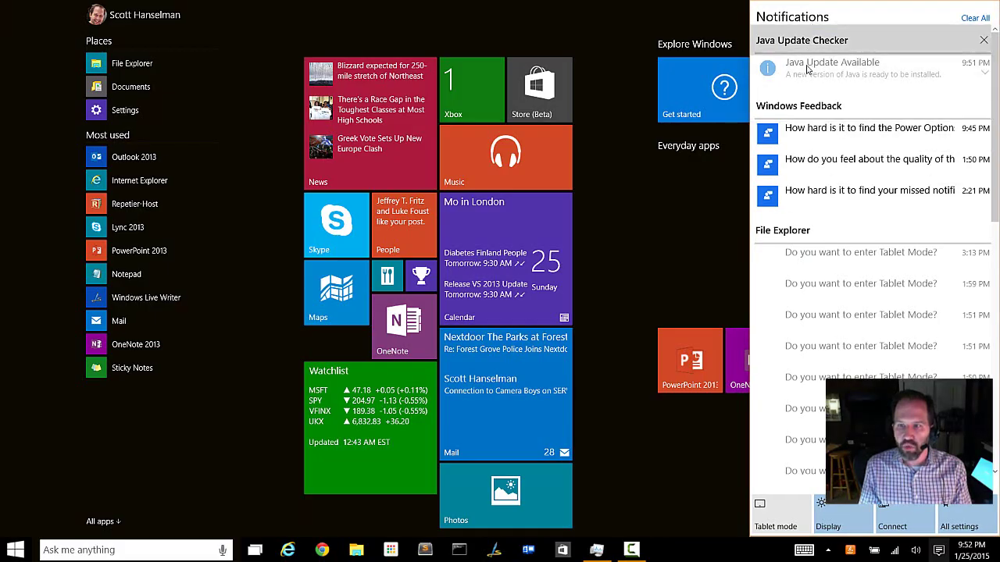
left_click(975, 18)
left_click(655, 238)
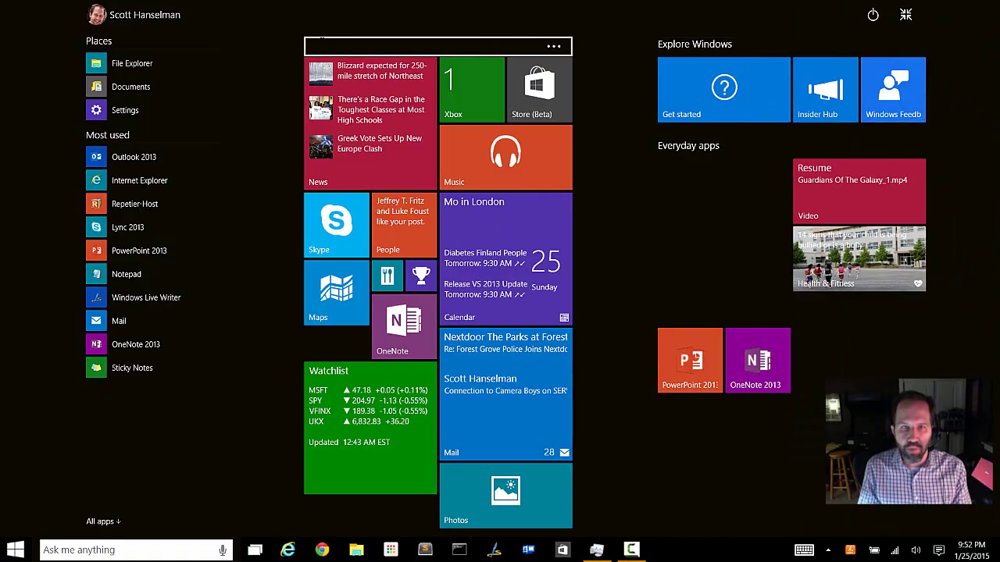
- Move PowerPoint 2013 and OneNote 2013 into Everyday apps and place a Large Health & Fitness tile beneath
left_click_drag(680, 358, 688, 190)
left_click_drag(752, 356, 754, 188)
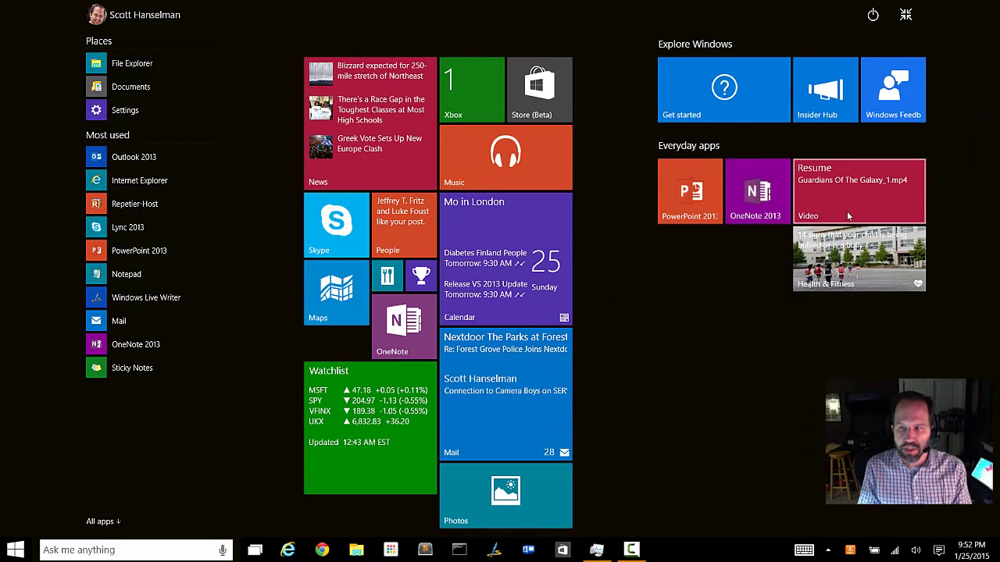
right_click(843, 268)
mouse_move(852, 214)
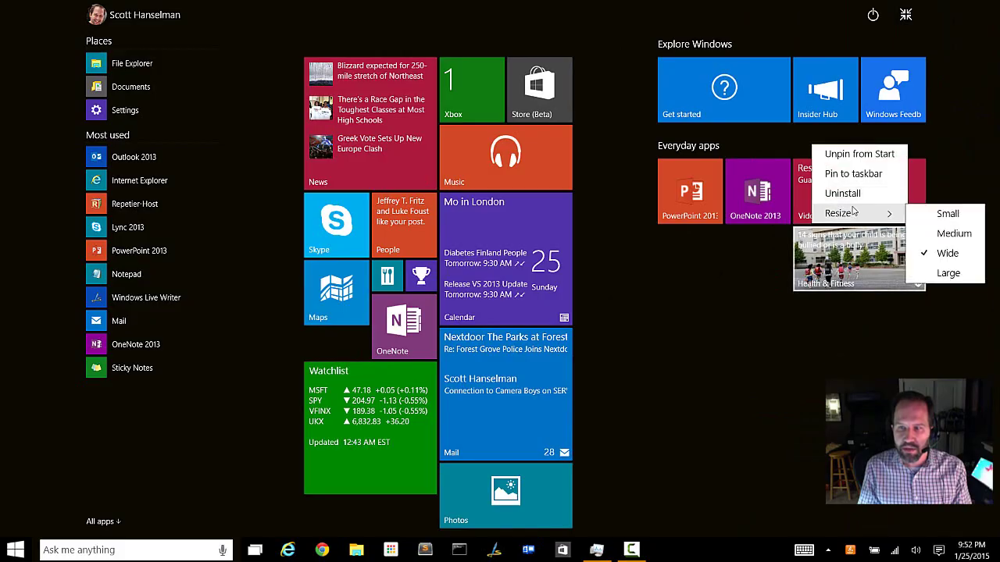
left_click(921, 270)
left_click_drag(817, 250, 664, 256)
- Move the Maps tile under Skype and return the Money tile below Maps and OneNote
mouse_move(338, 297)
left_mouse_down()
mouse_move(338, 329)
mouse_move(338, 298)
left_mouse_up()
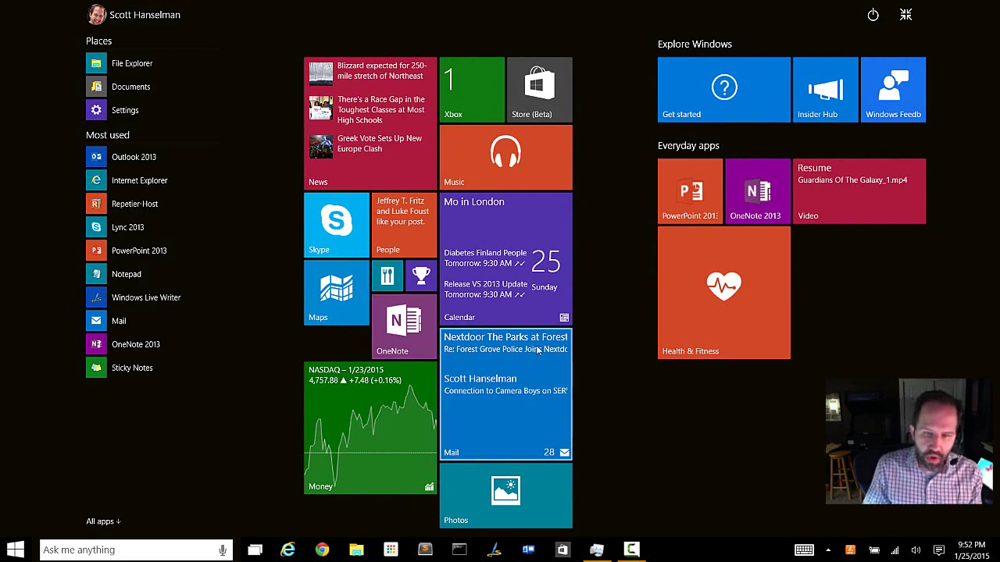
left_click_drag(344, 469, 438, 346)
left_click_drag(469, 534, 351, 250)
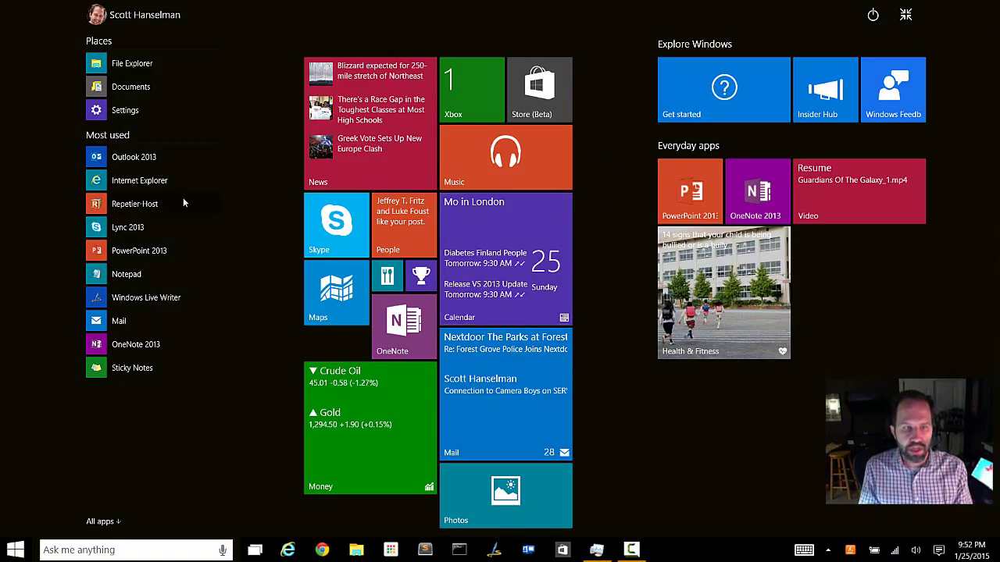
- Show the all-apps list, then search 'word' and accept the WordPad suggestion before clearing it
left_click(99, 525)
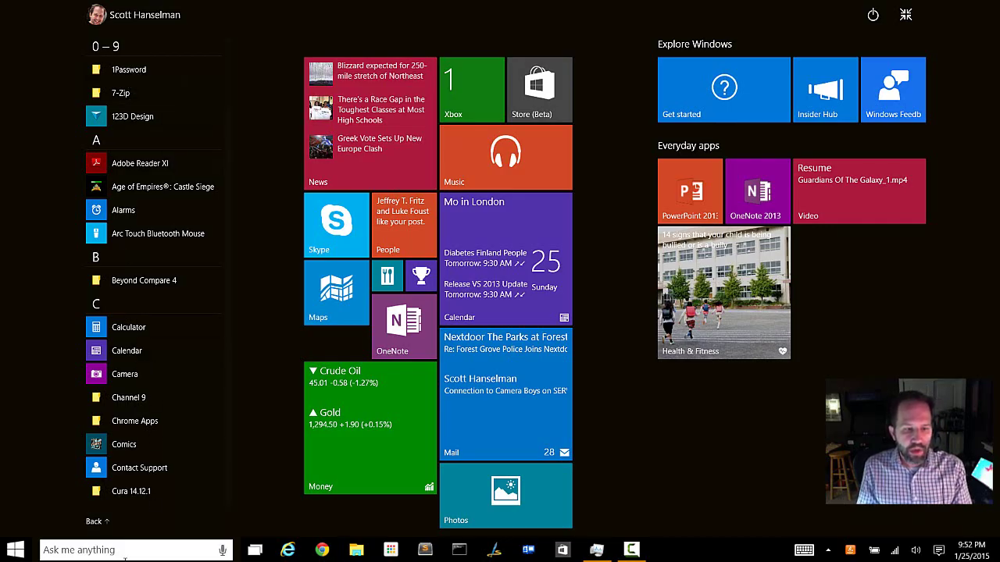
left_click(89, 549)
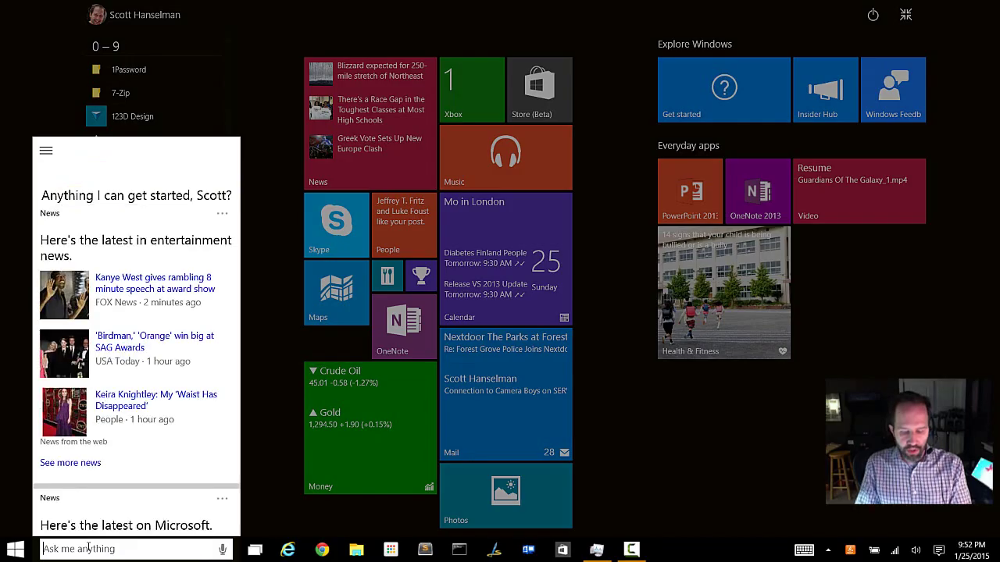
type("wordPad")
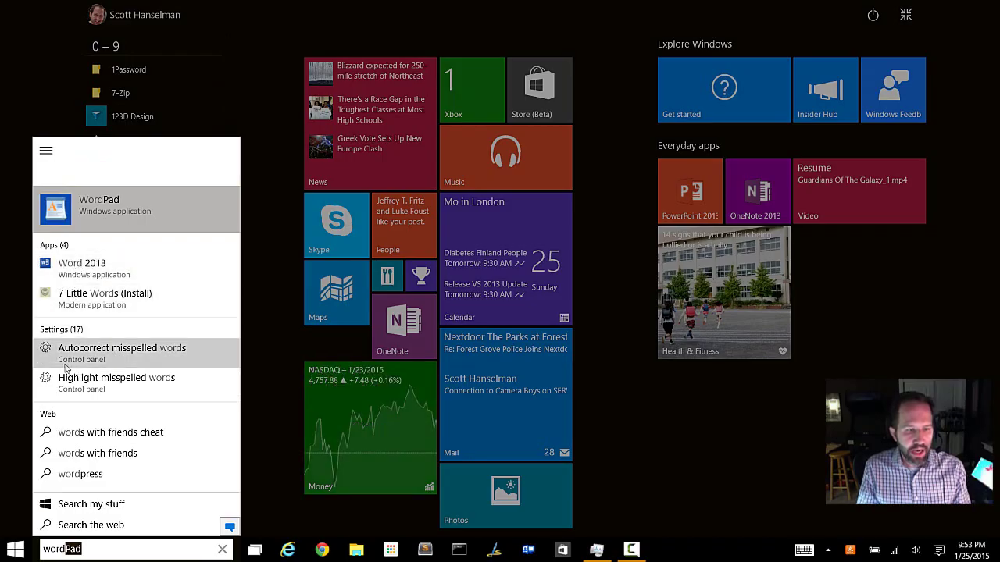
left_click(98, 548)
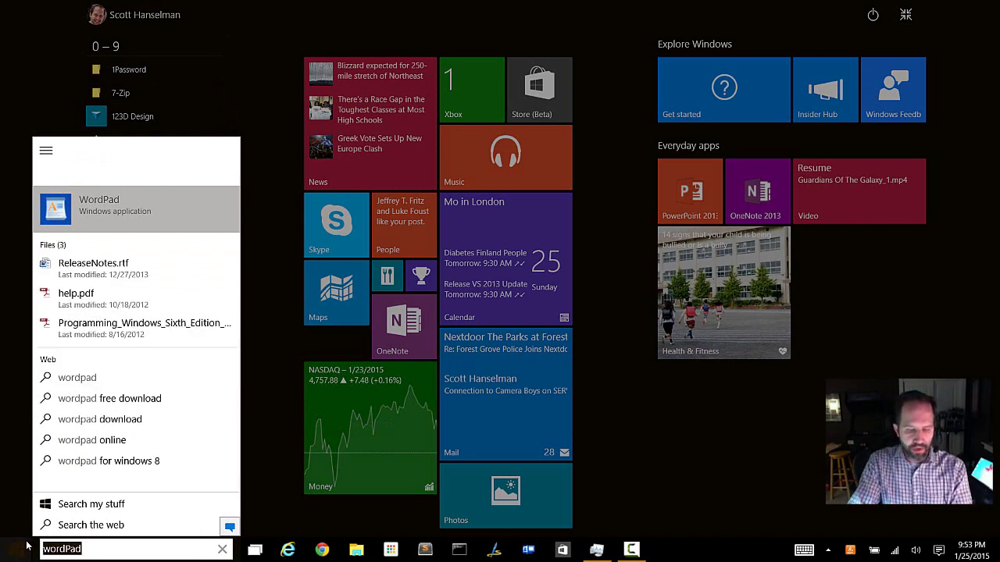
key("BackSpace")
- Search my stuff for a person's name plus azure, browse each result category, and open feedback
type("hanselman azure")
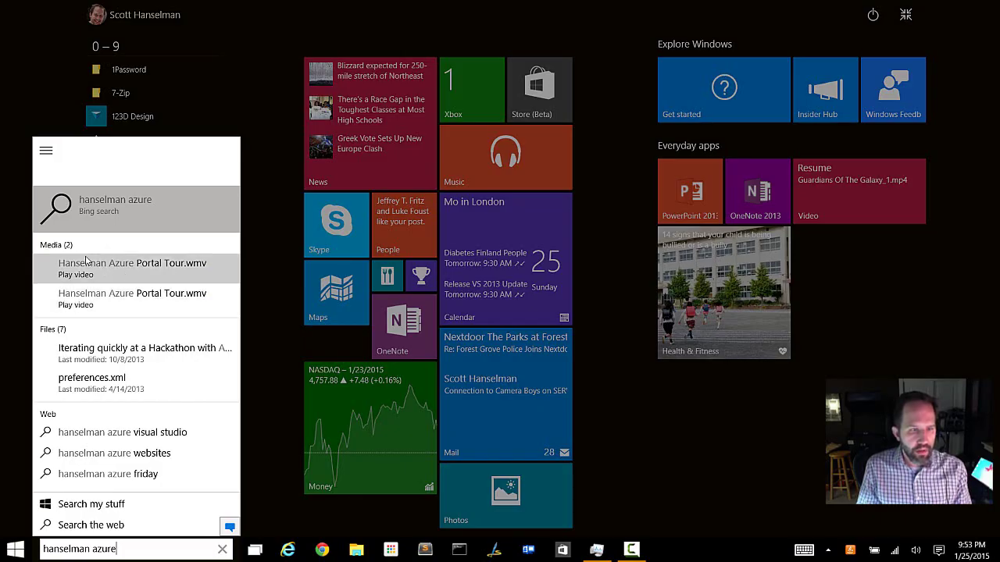
left_click(96, 525)
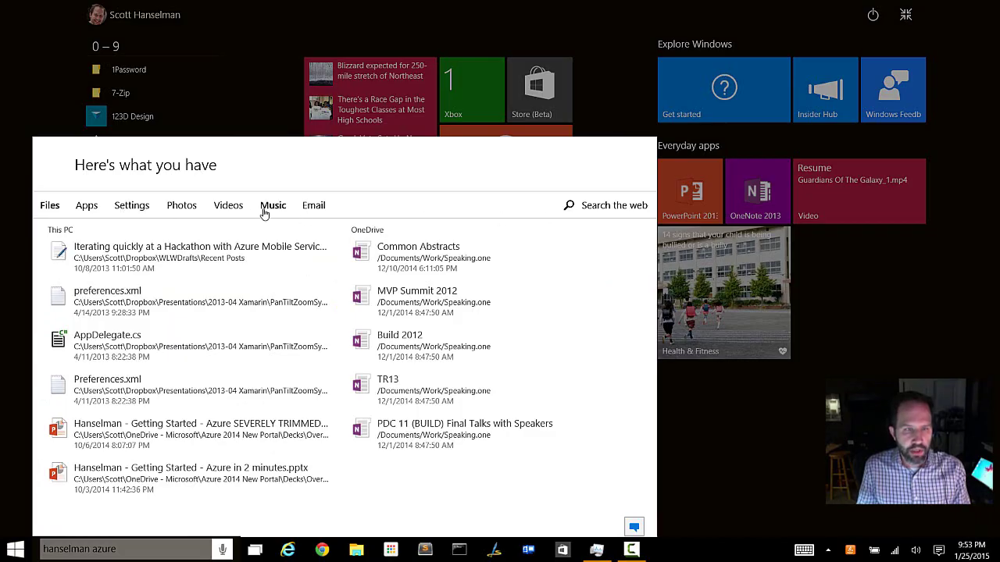
left_click(182, 206)
left_click(131, 205)
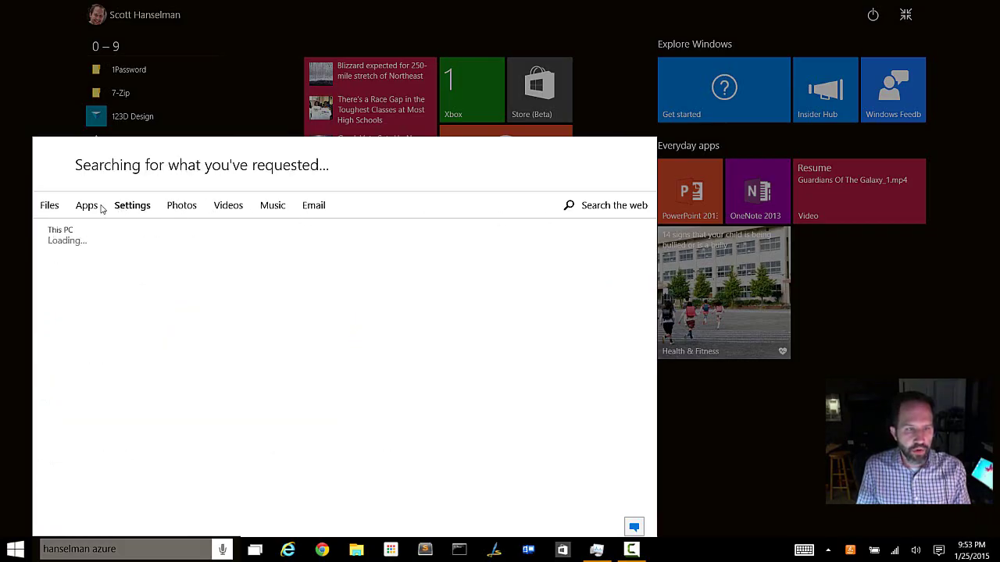
left_click(87, 207)
left_click(278, 206)
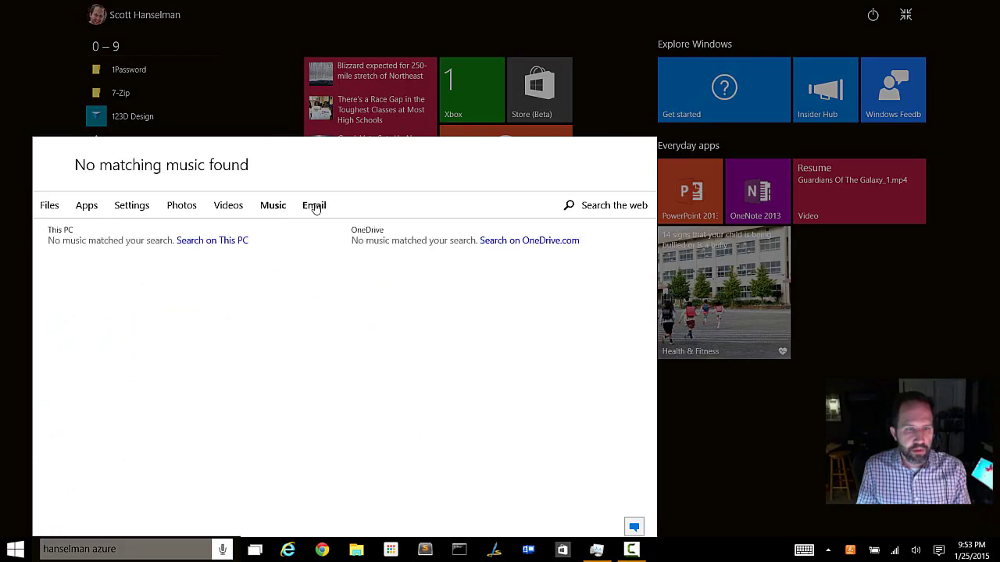
left_click(313, 206)
left_click(50, 205)
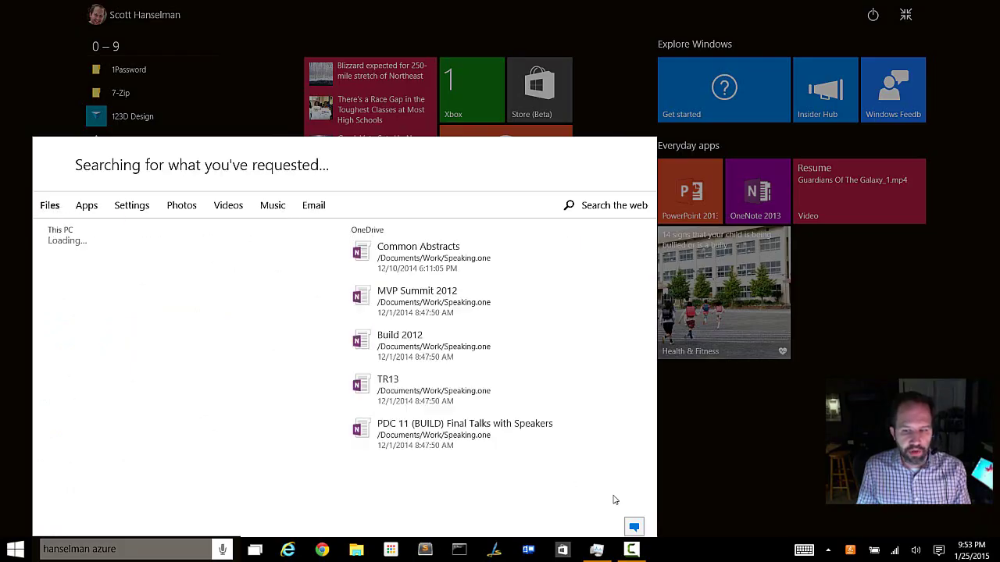
left_click(634, 529)
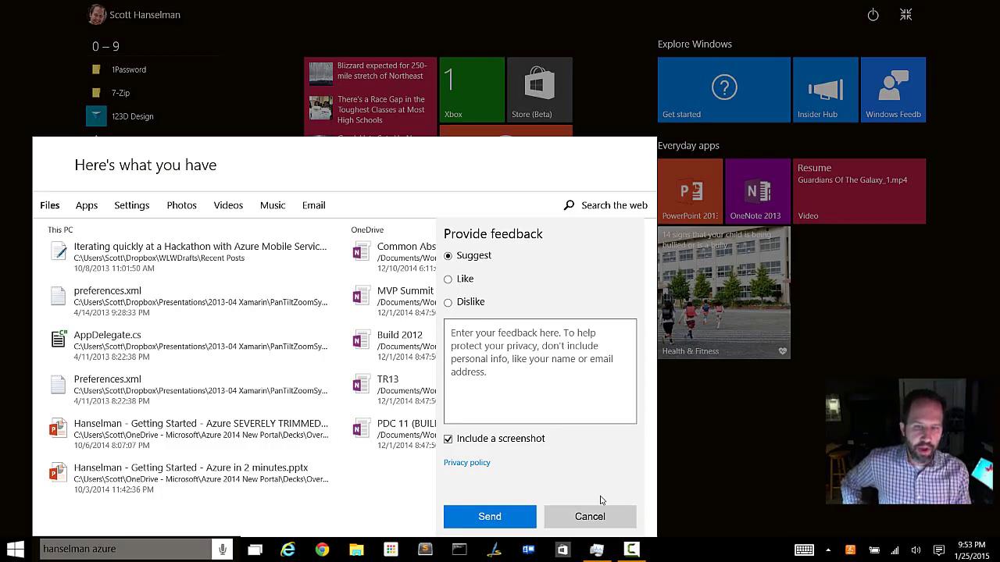
- Mark the feedback as Dislike, cancel it, and close Start to return to the desktop
left_click(591, 518)
left_click(633, 528)
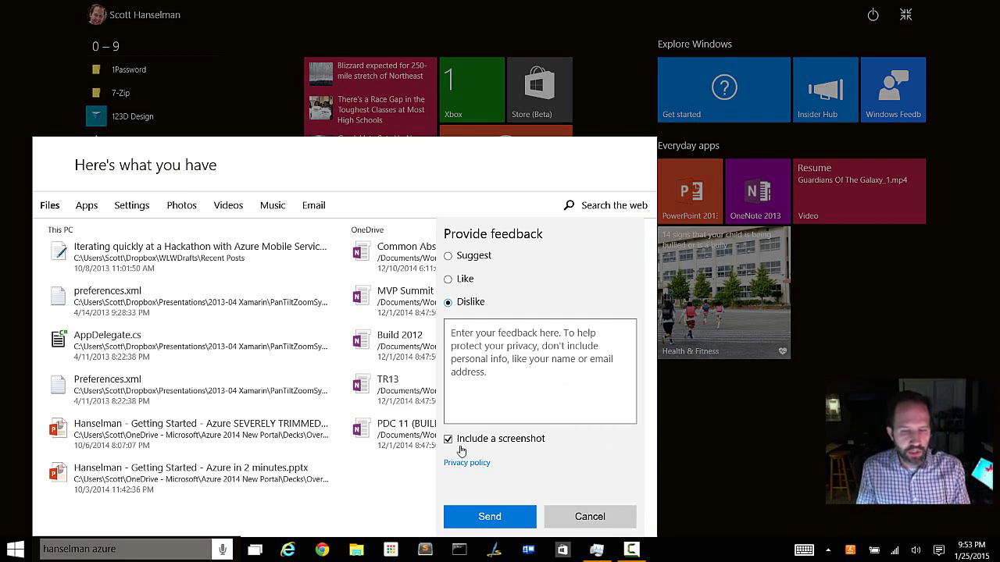
left_click(578, 517)
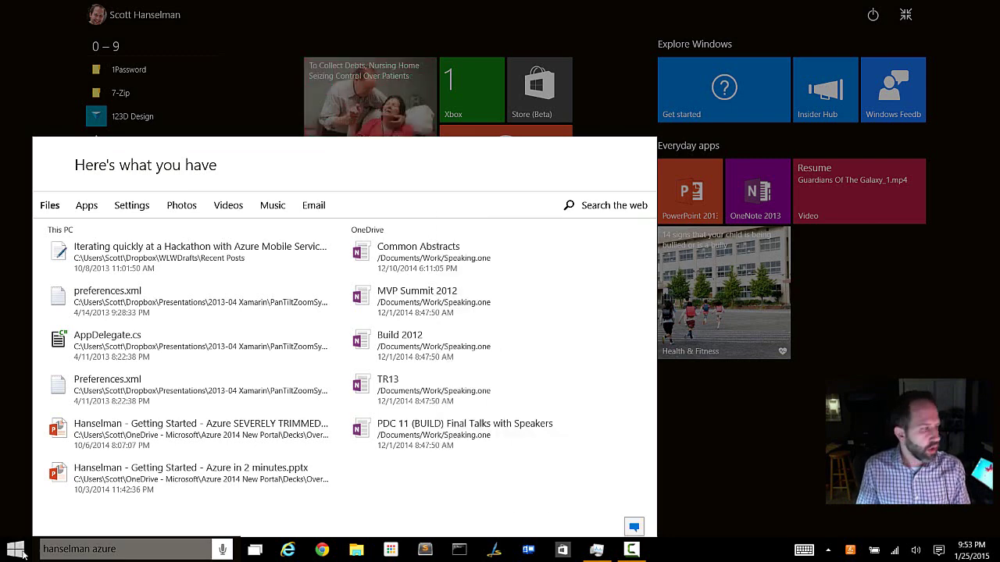
left_click(14, 546)
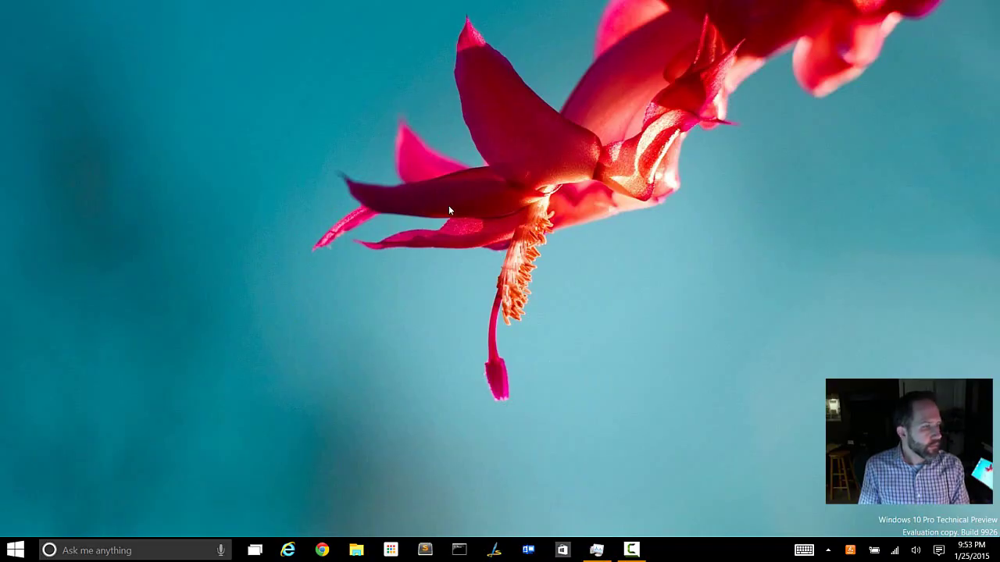
- Open Start and restore it from full screen to the compact menu, scrolling through its tiles
left_click(14, 550)
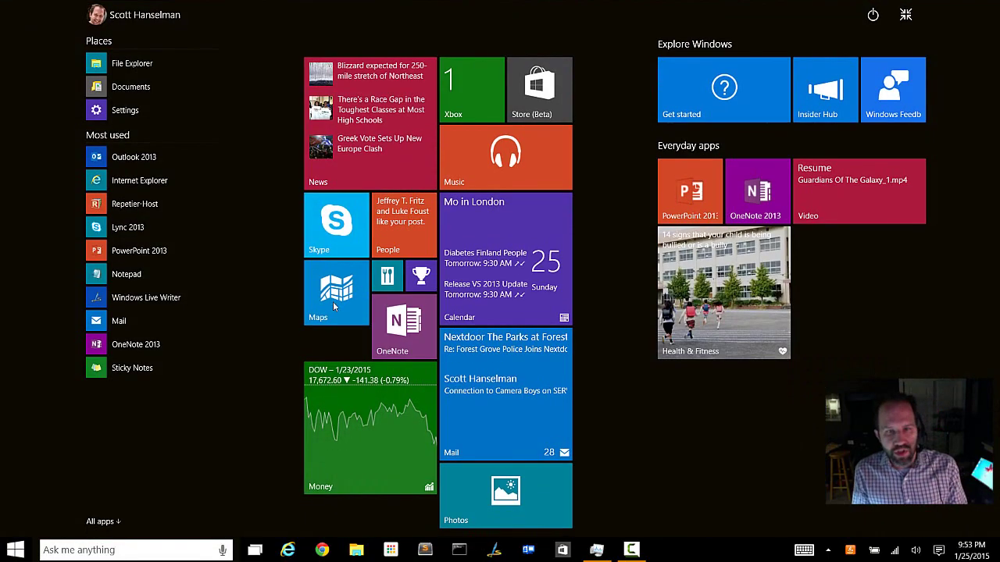
left_click(905, 16)
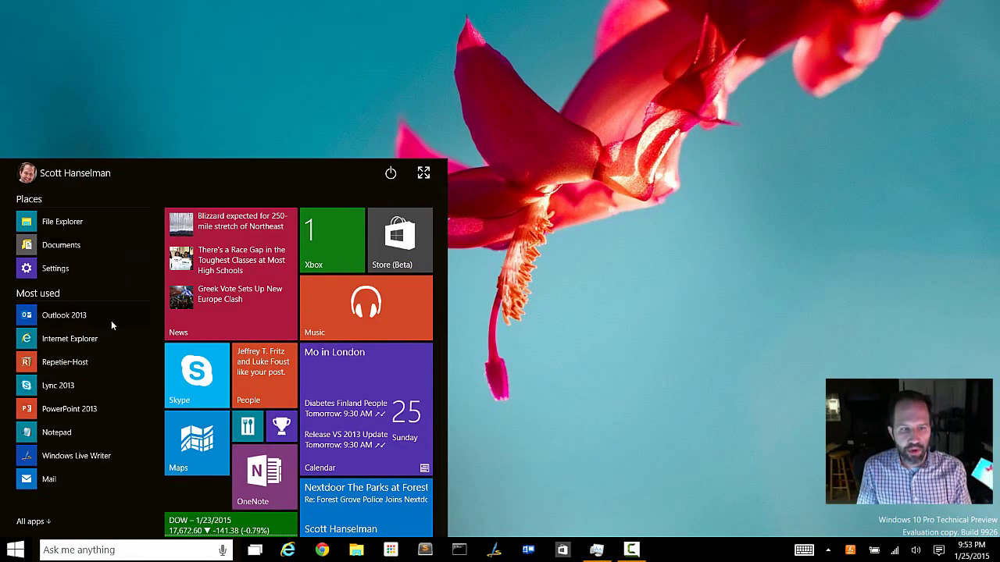
scroll(229, 271, "down", 5)
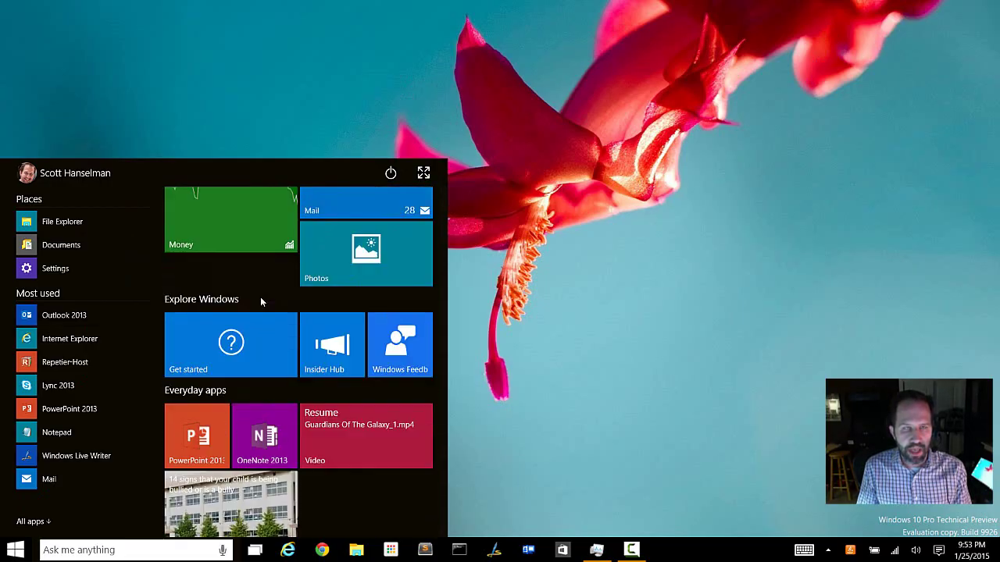
scroll(260, 297, "up", 5)
scroll(266, 295, "down", 2)
scroll(273, 292, "up", 3)
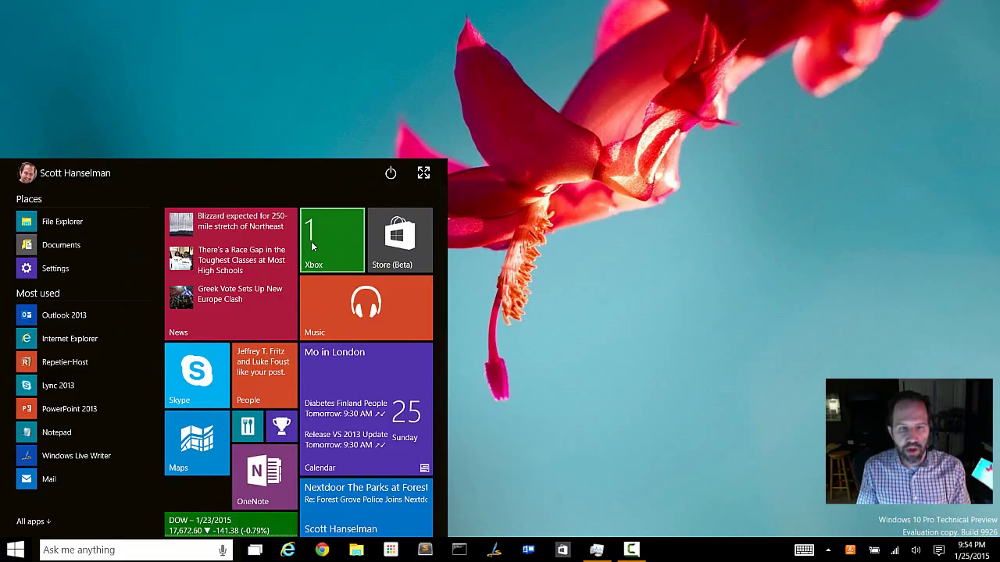
- Launch Store (Beta) and scroll through its Home page
left_click(377, 244)
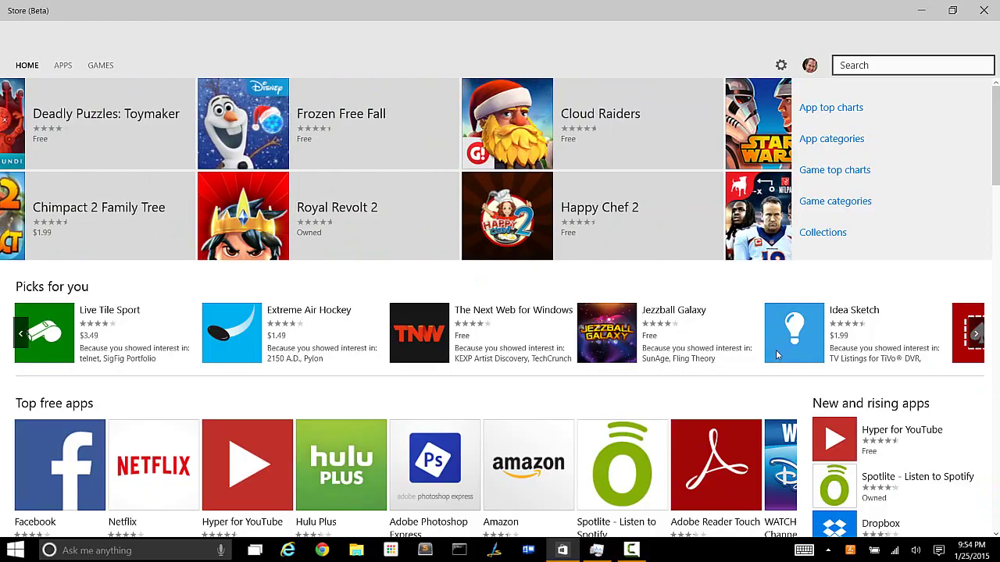
scroll(777, 351, "down", 5)
scroll(765, 347, "down", 12)
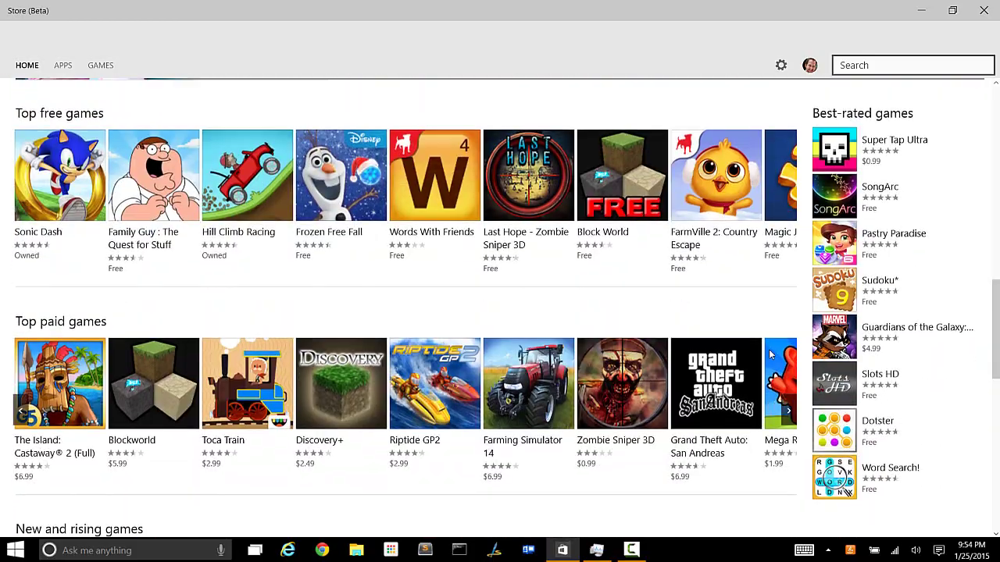
scroll(723, 355, "down", 5)
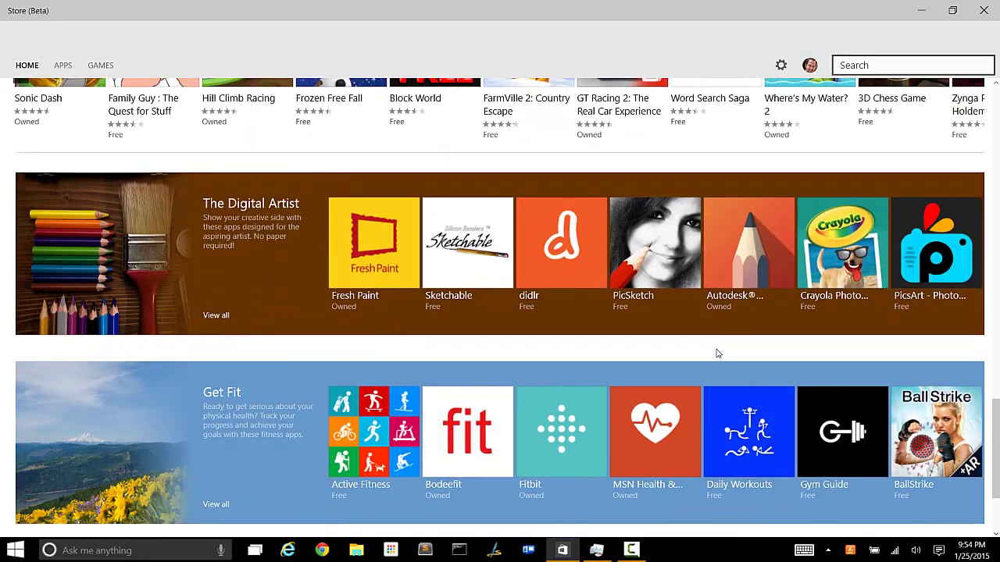
scroll(224, 296, "up", 1)
scroll(224, 296, "up", 7)
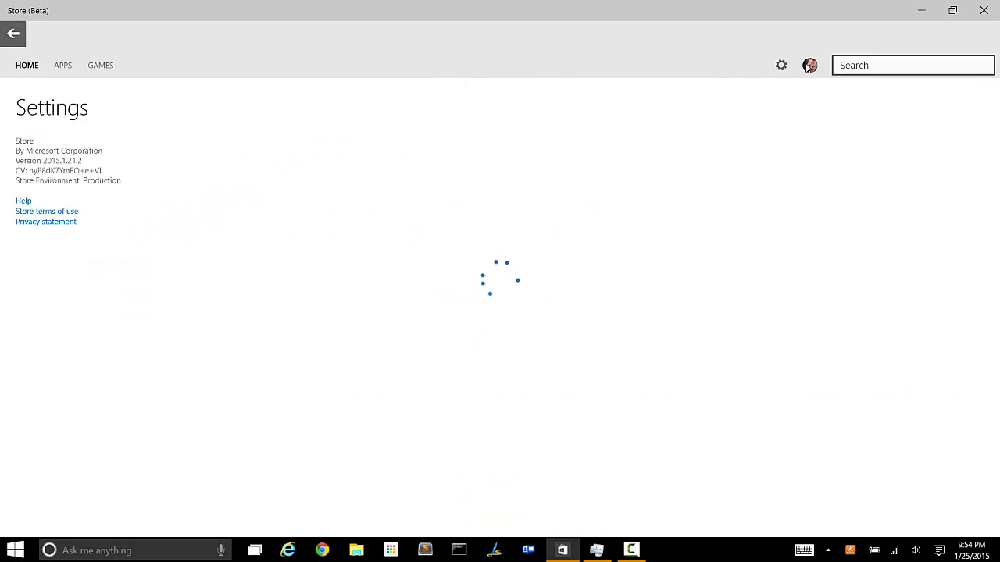
- Shrink the Store window, go back to Home, and move it to the desktop's right side
left_click(952, 11)
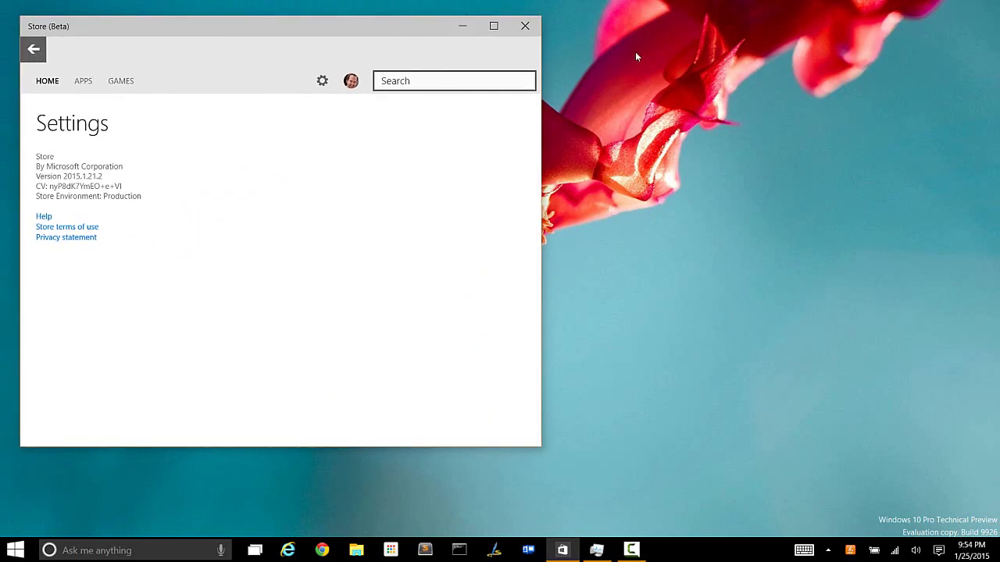
left_click(39, 50)
left_click_drag(92, 29, 509, 80)
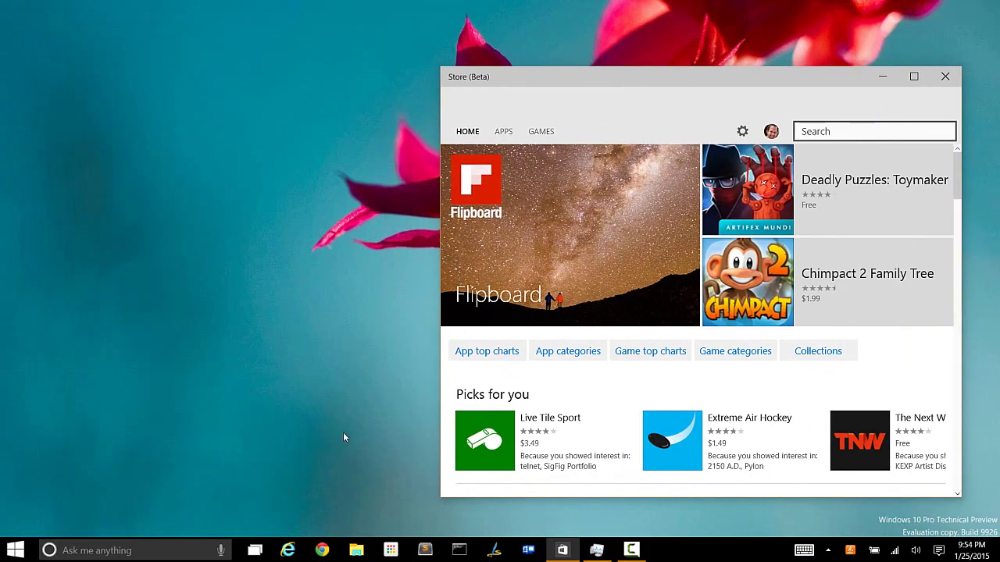
- Launch the Xbox app from Start and scroll through its home feed
left_click(16, 550)
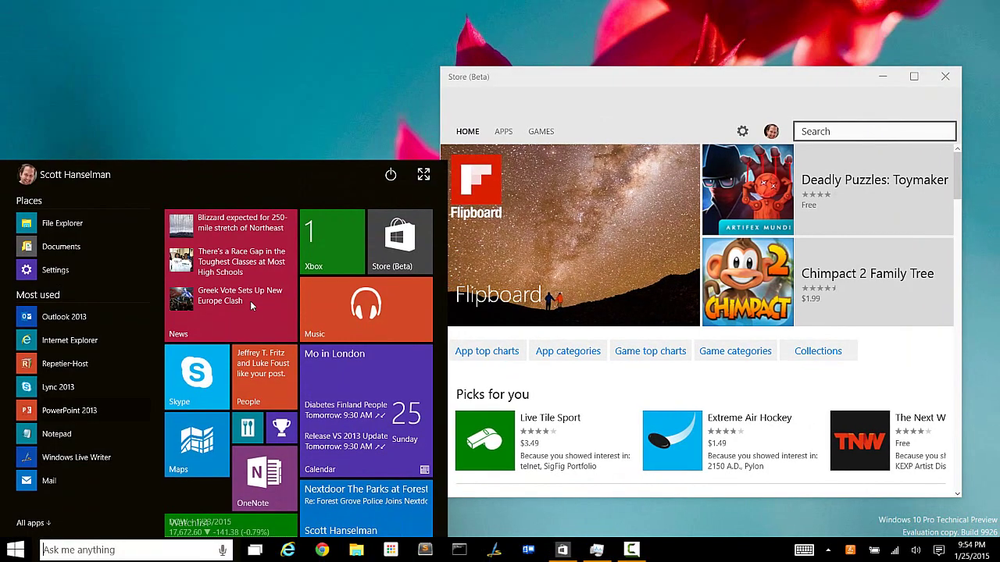
left_click(310, 251)
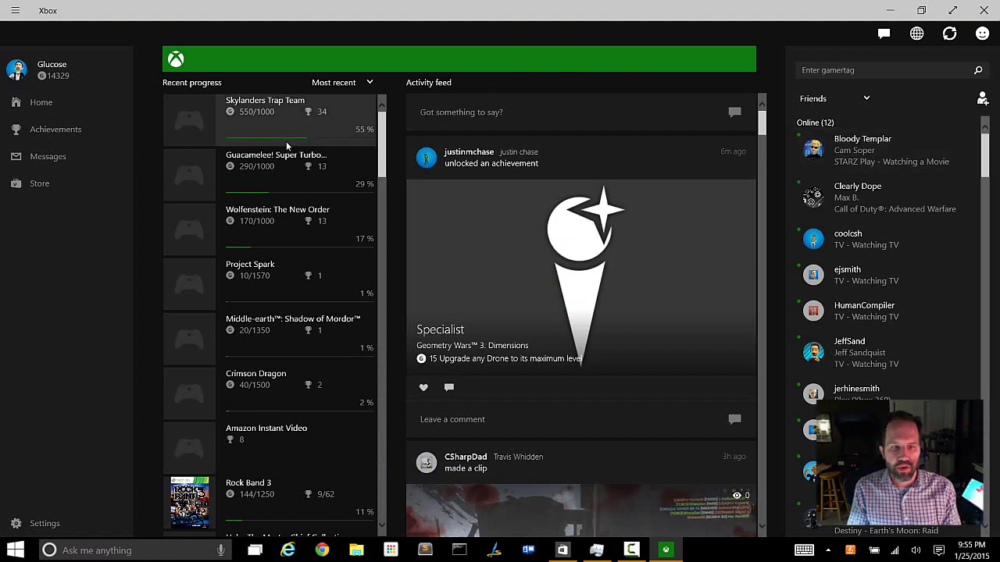
scroll(262, 219, "down", 3)
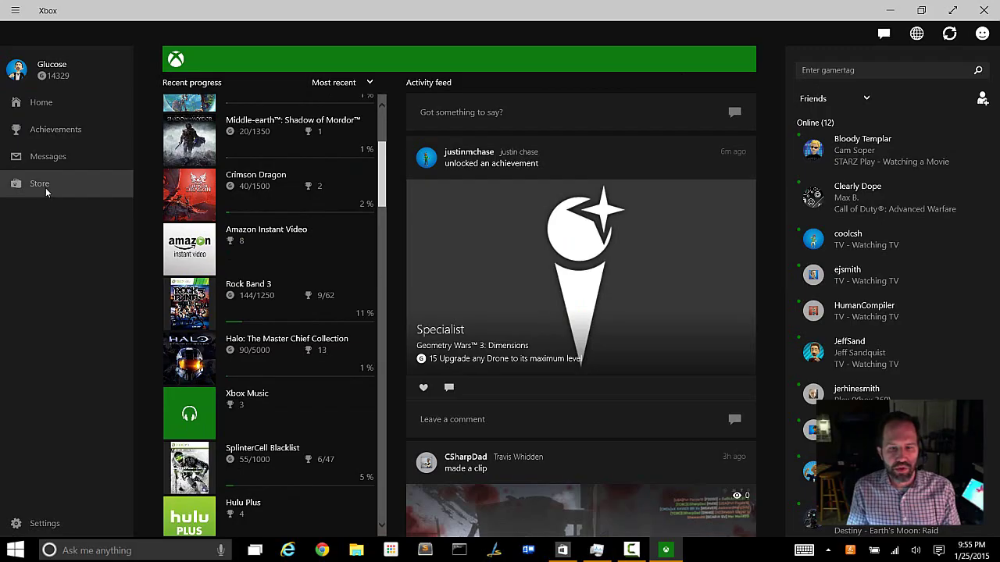
scroll(328, 190, "down", 3)
scroll(563, 245, "down", 2)
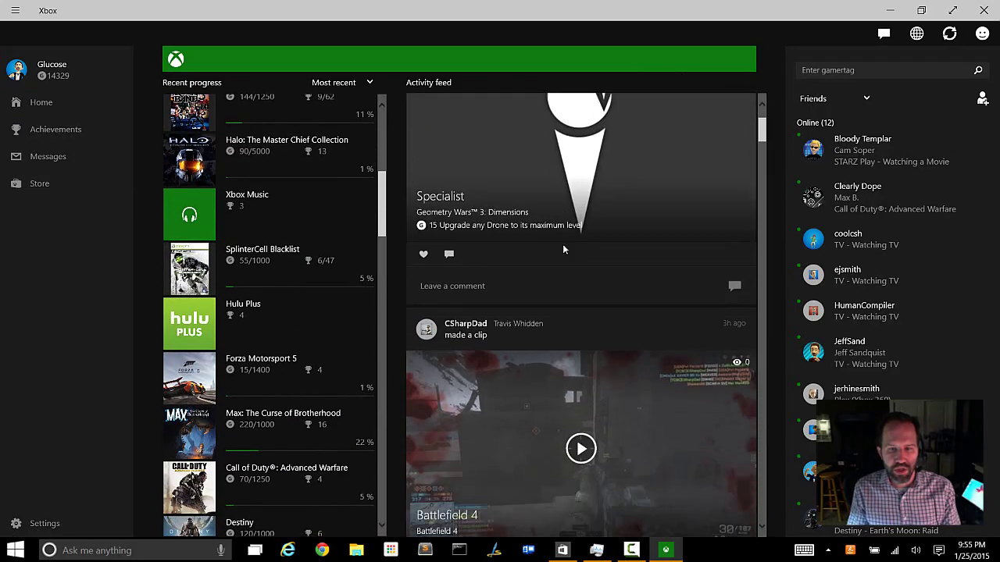
scroll(564, 249, "down", 8)
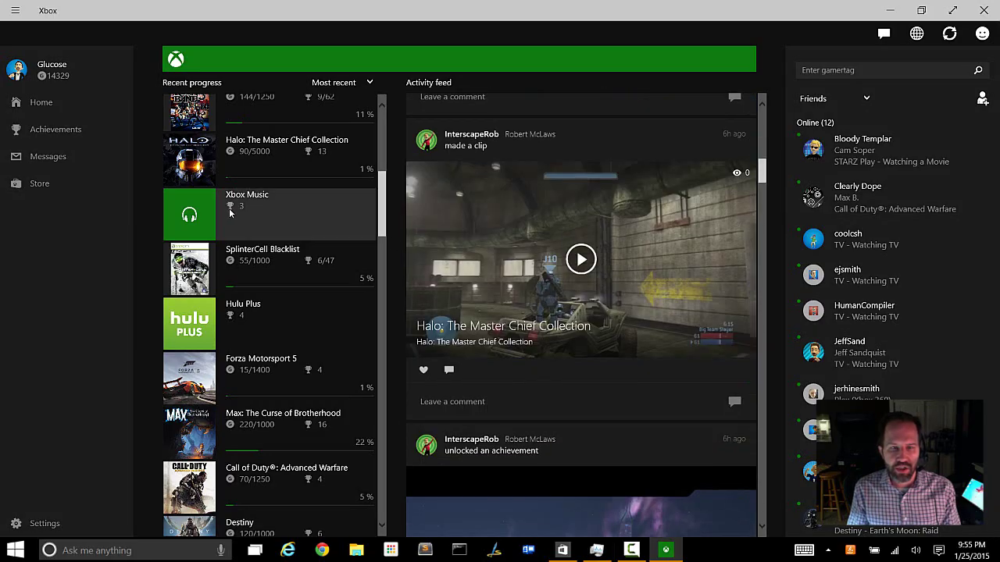
scroll(228, 211, "up", 6)
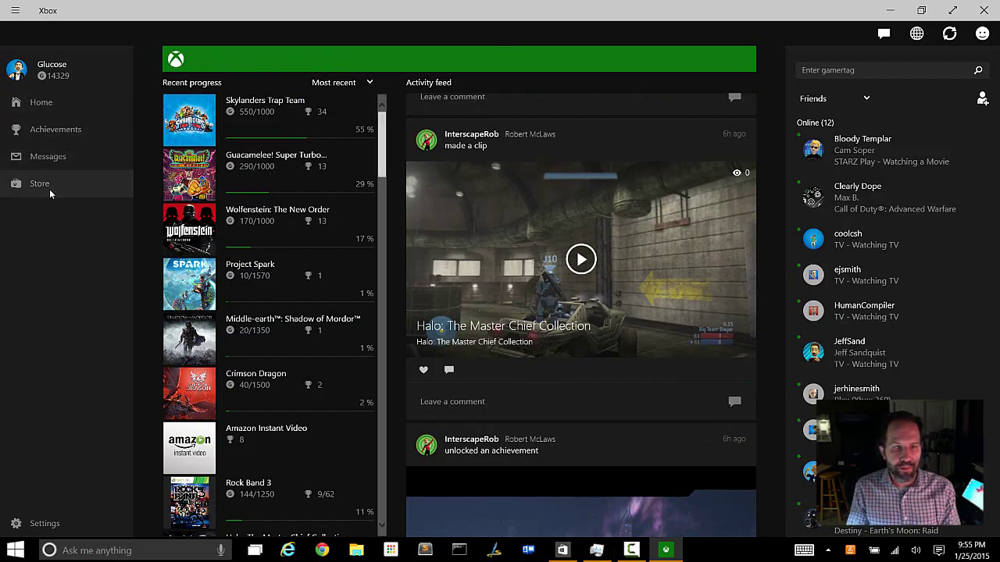
- Open Store from within Xbox, then close the Store splash, Xbox, and Store (Beta) windows
left_click(49, 189)
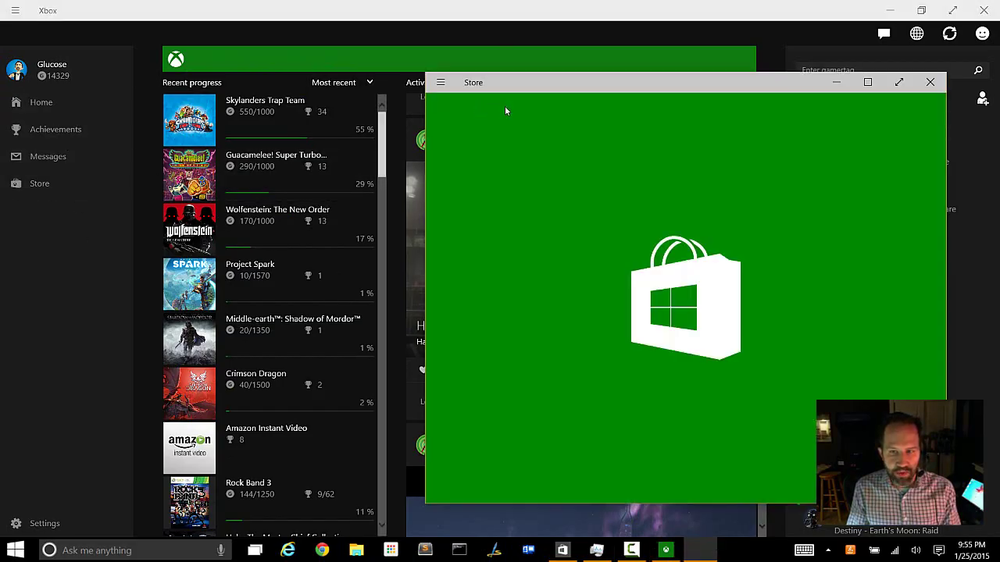
left_click(929, 87)
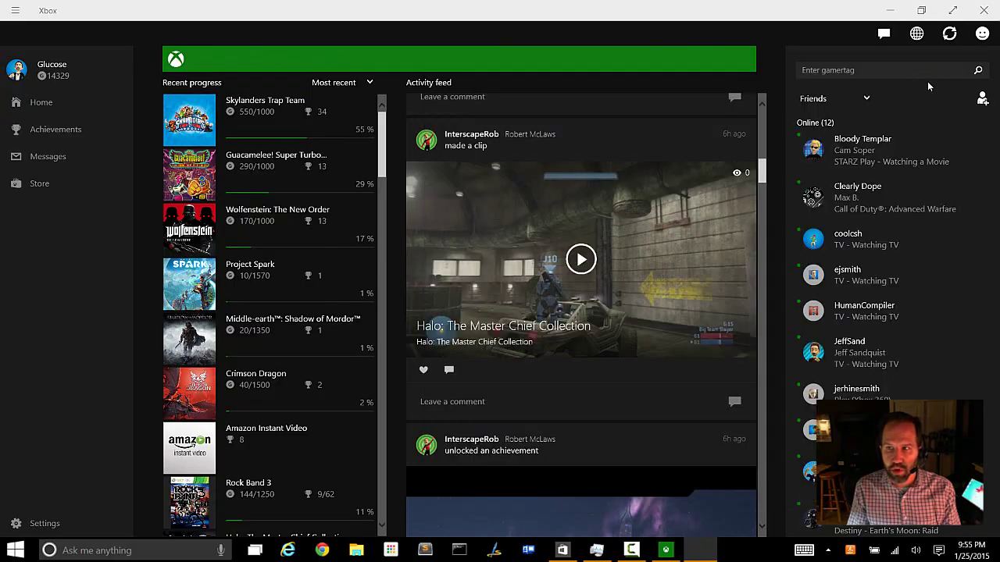
left_click(976, 11)
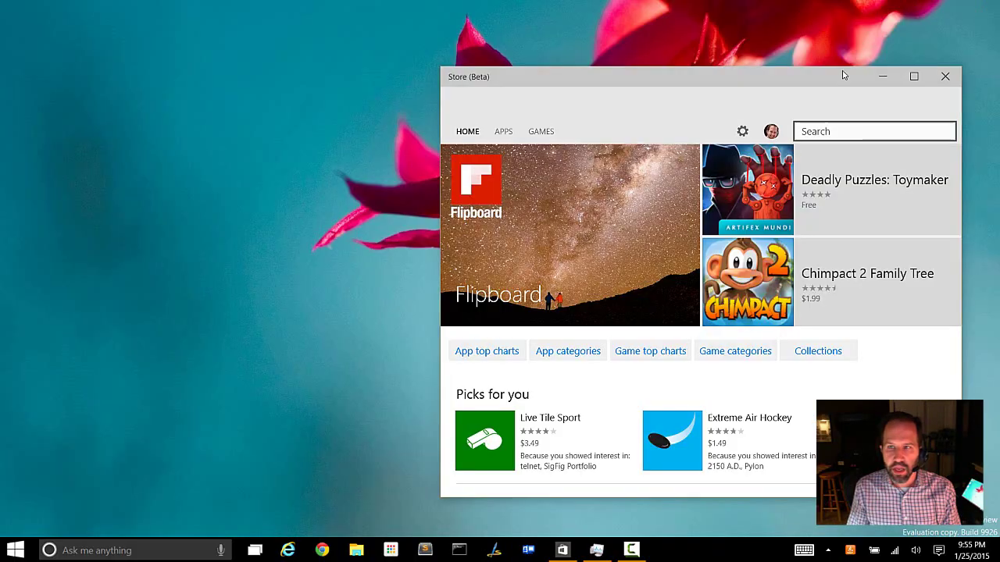
left_click(941, 76)
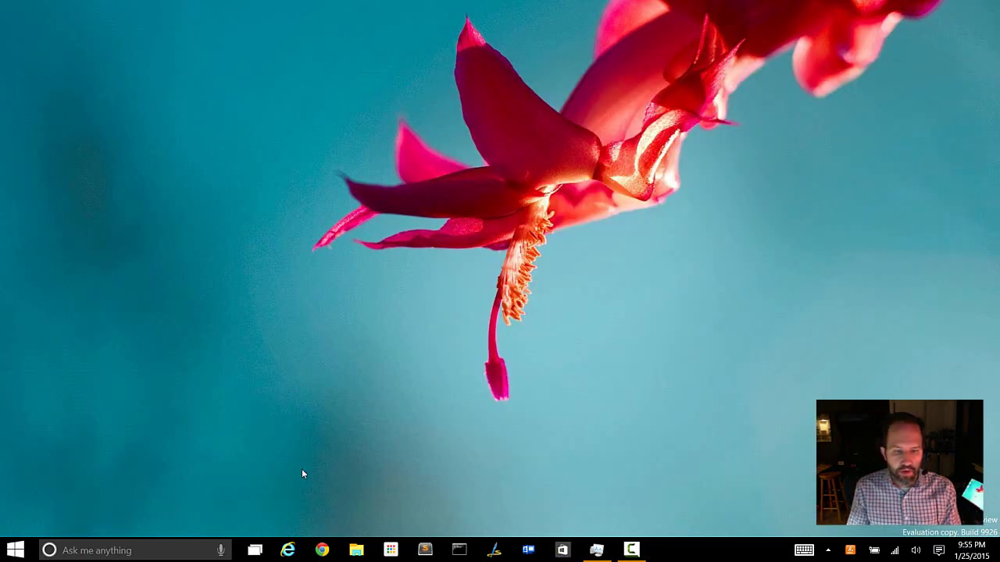
- Launch Store and Xbox, snap Xbox left with Store on the right, then close Xbox
left_click(25, 551)
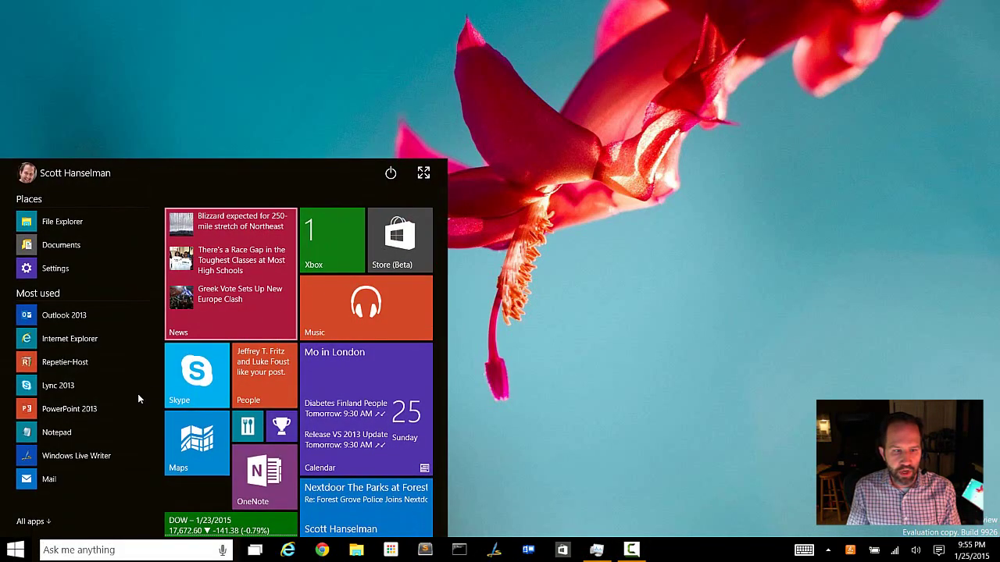
left_click(14, 552)
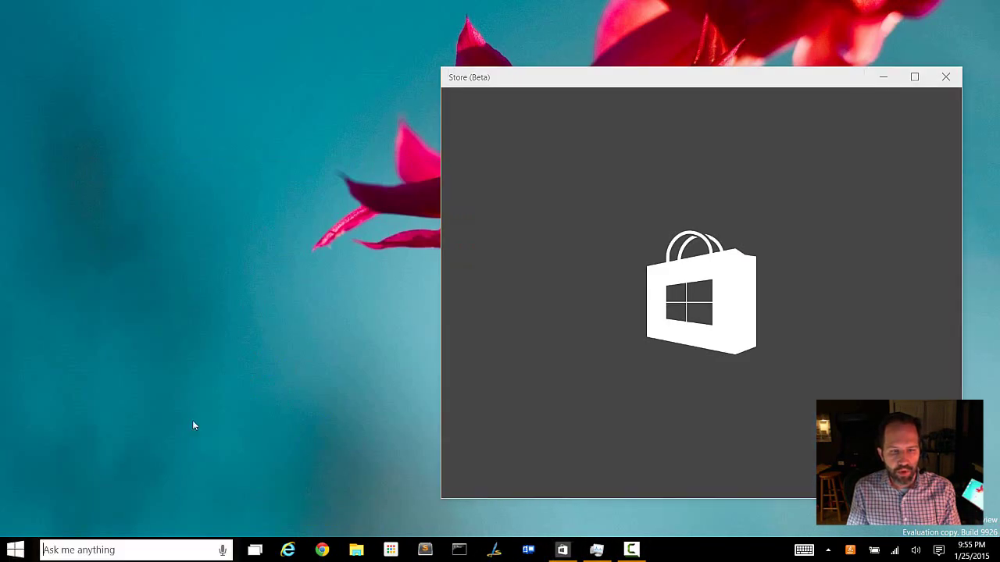
key("super")
left_click(323, 250)
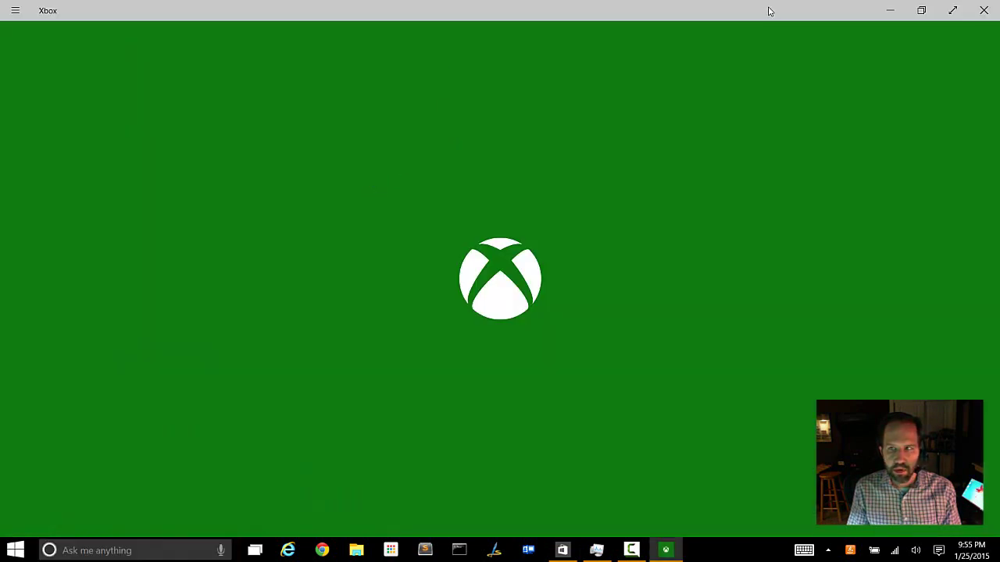
left_click_drag(768, 11, 1, 84)
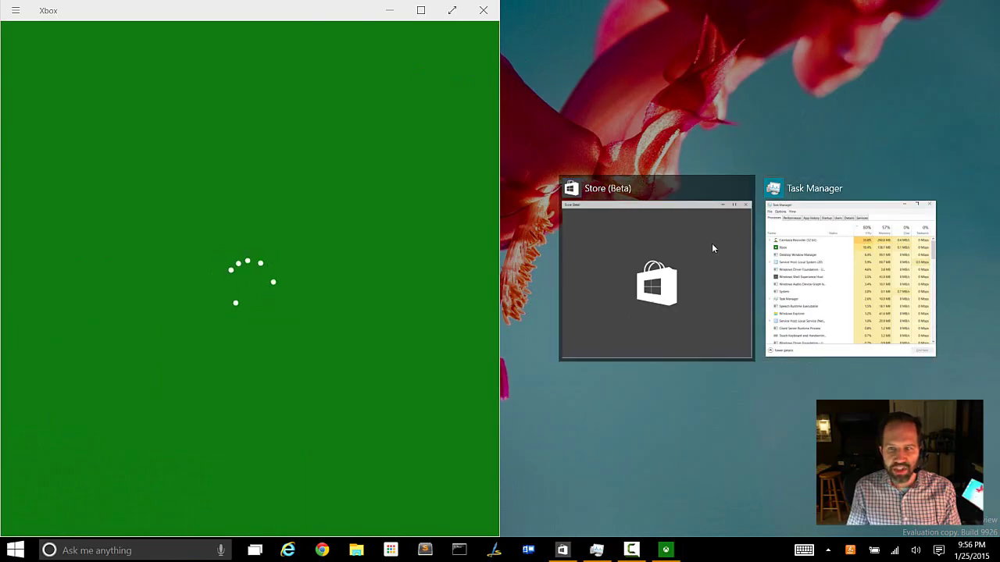
left_click(658, 250)
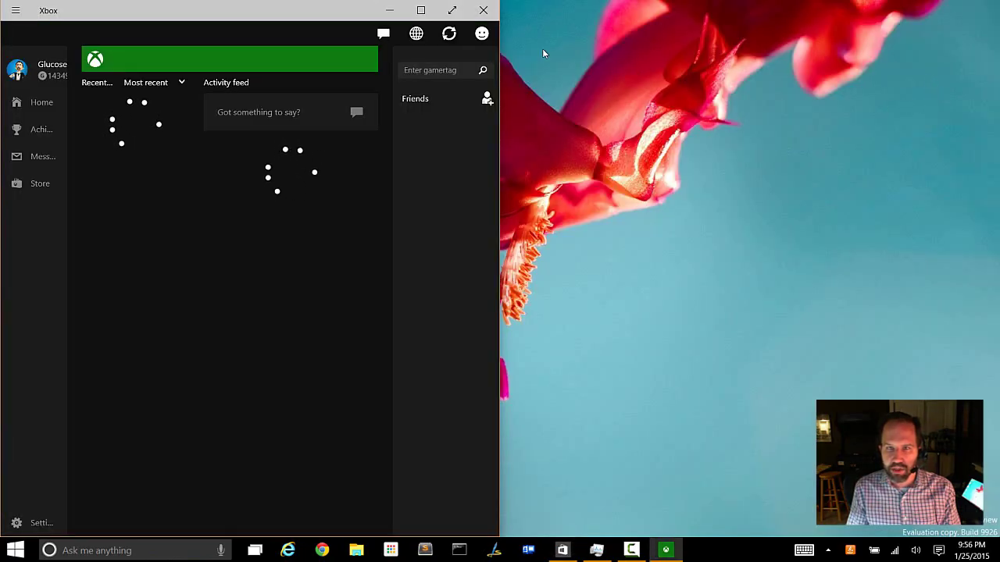
left_click(484, 10)
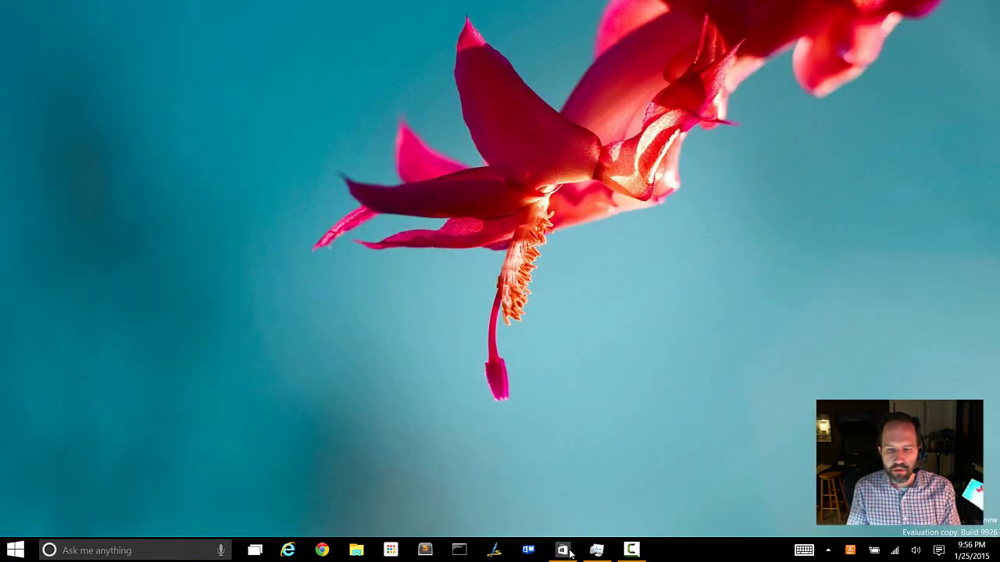
- Snap Store to the left half with Task Manager filling the right, then unsnap Task Manager
left_click(596, 550)
left_click(562, 551)
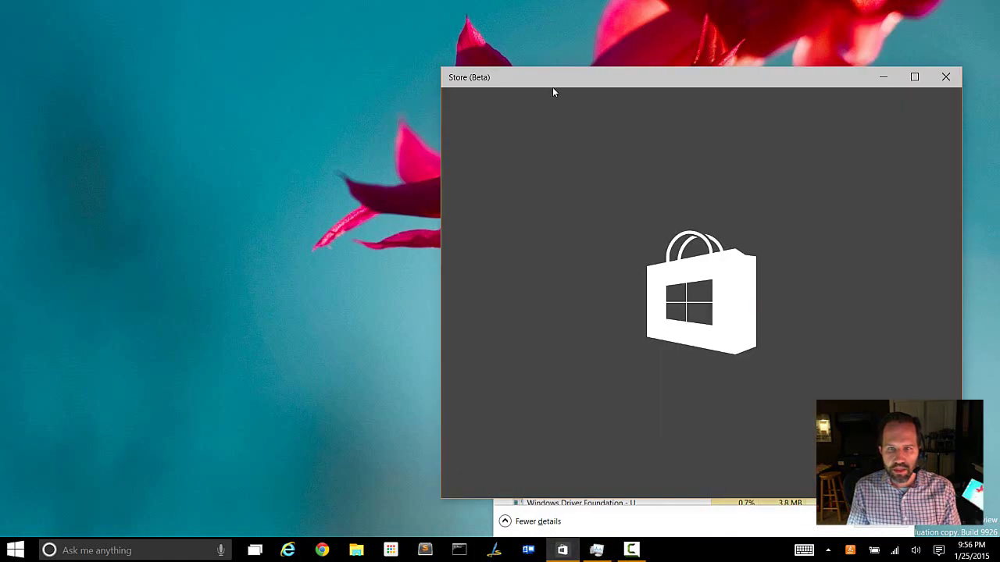
left_click_drag(546, 78, 1, 47)
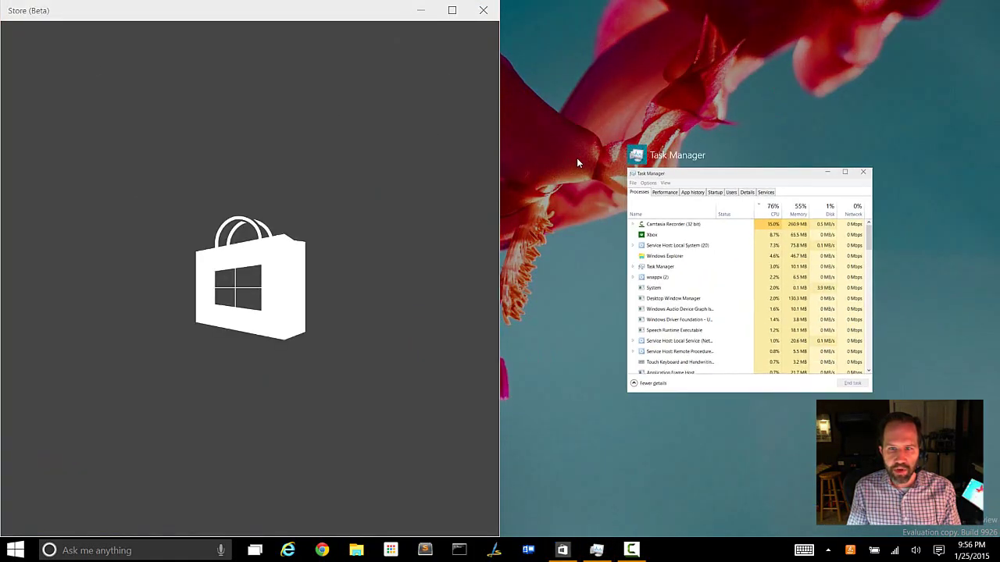
left_click(719, 202)
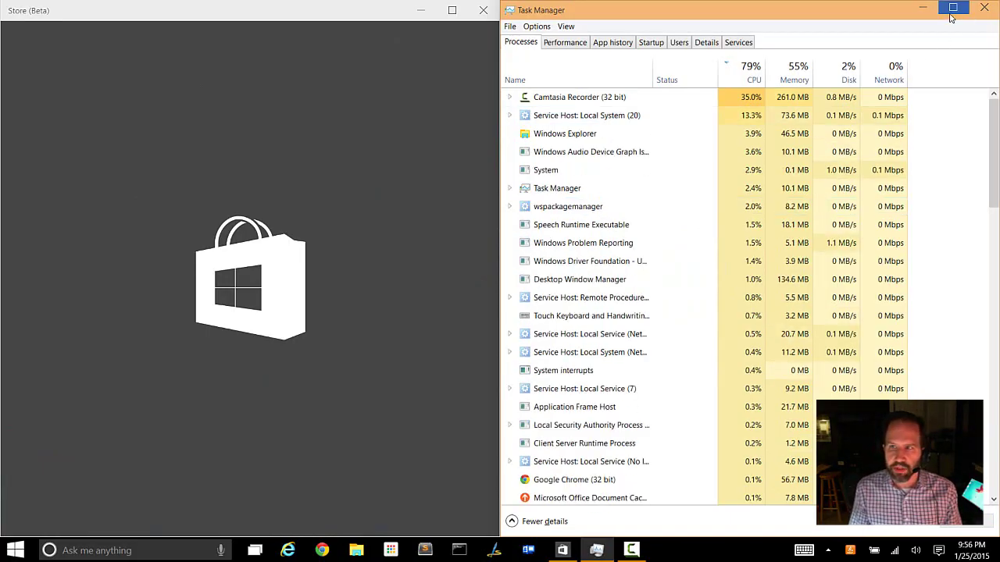
left_click_drag(937, 17, 776, 94)
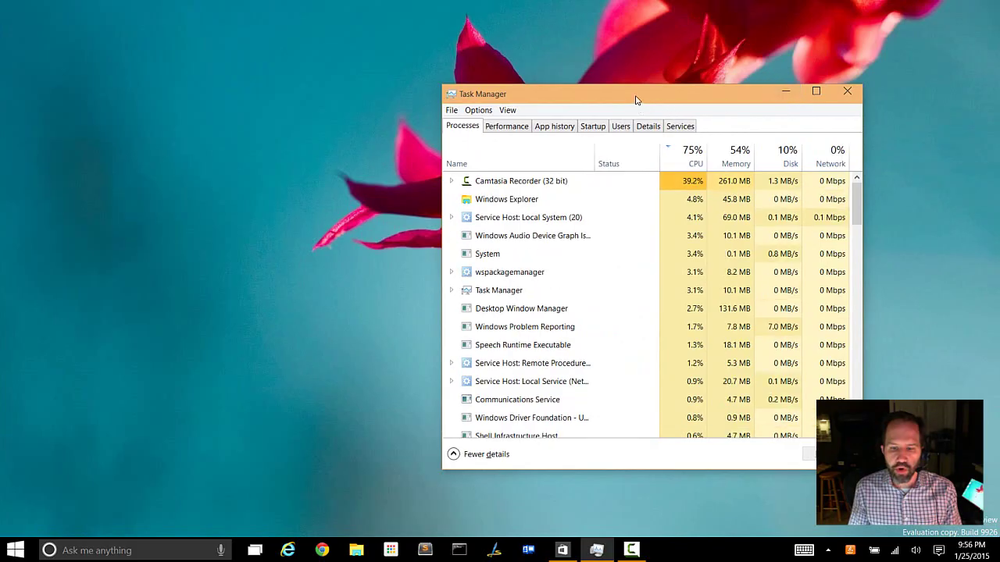
- Nudge Task Manager left and launch Excel 2013 by searching 'excel' from Start
left_click_drag(636, 99, 620, 98)
key("super")
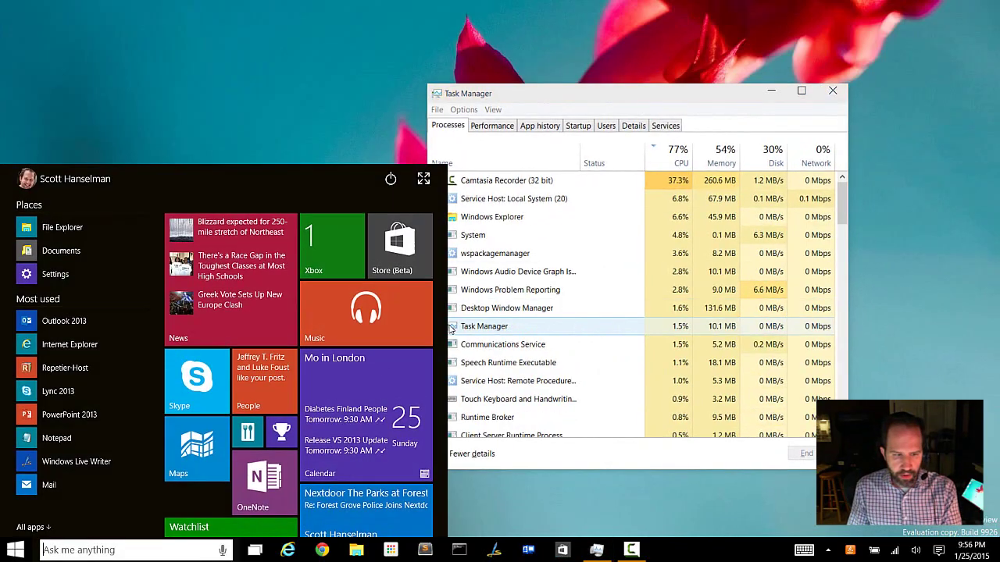
type("w")
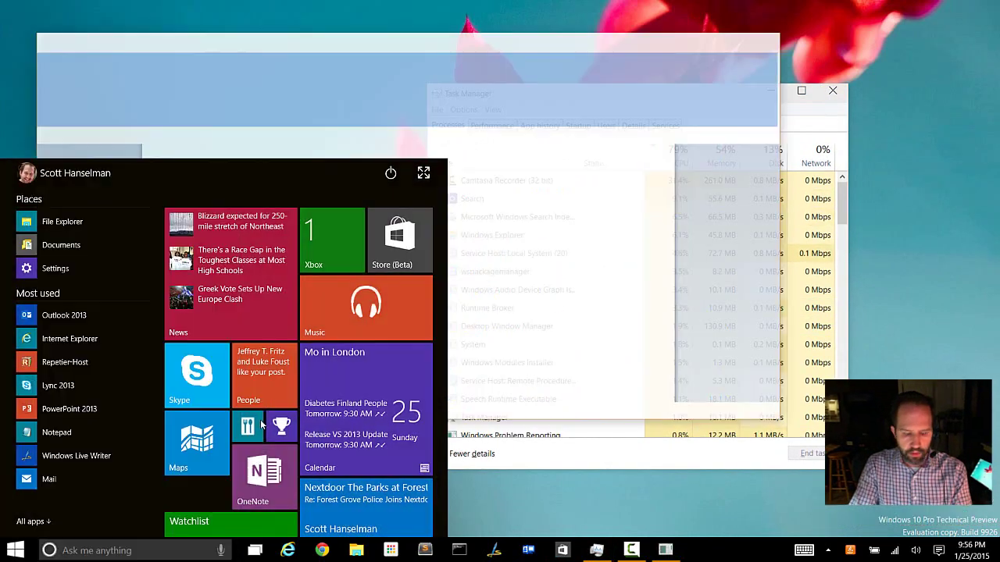
type("excel 2013")
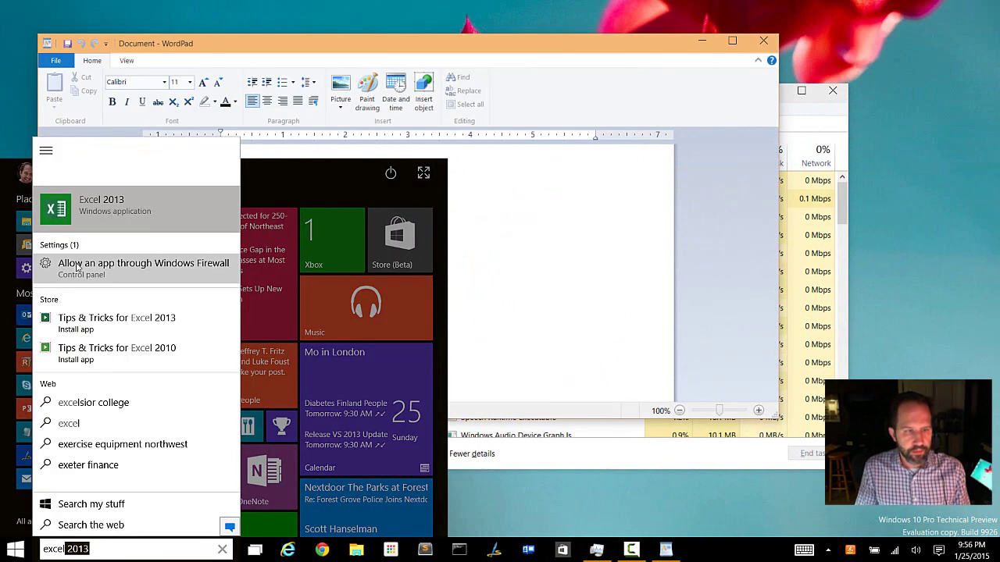
left_click(81, 225)
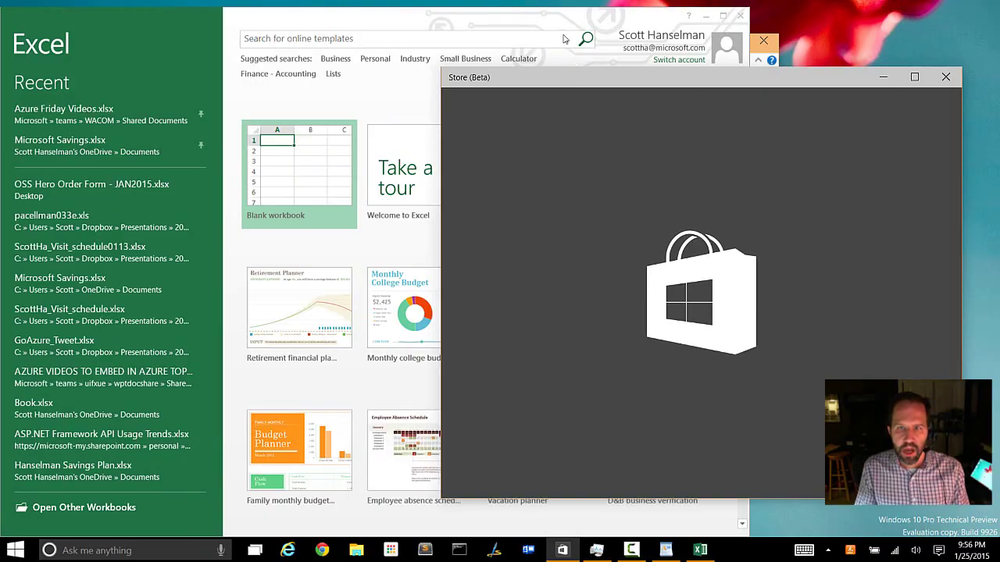
- Snap Excel top-left and WordPad bottom-left, with Store filling the right half
left_click_drag(553, 23, 2, 2)
left_click_drag(558, 47, 3, 545)
left_click(641, 207)
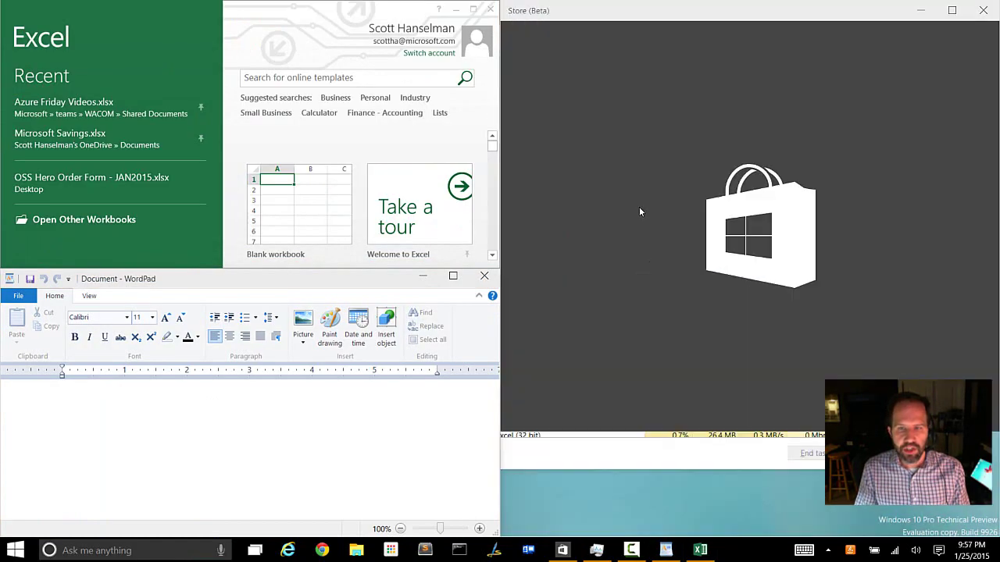
- Snap Task Manager into the top-right quarter and Store into the lower right
left_click(597, 550)
left_click_drag(547, 102, 999, 4)
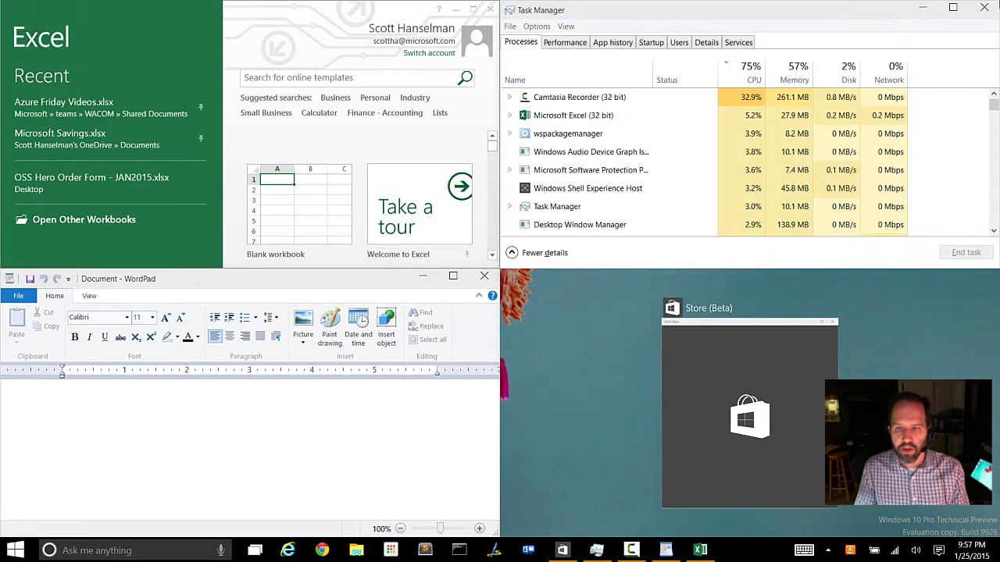
left_click(709, 372)
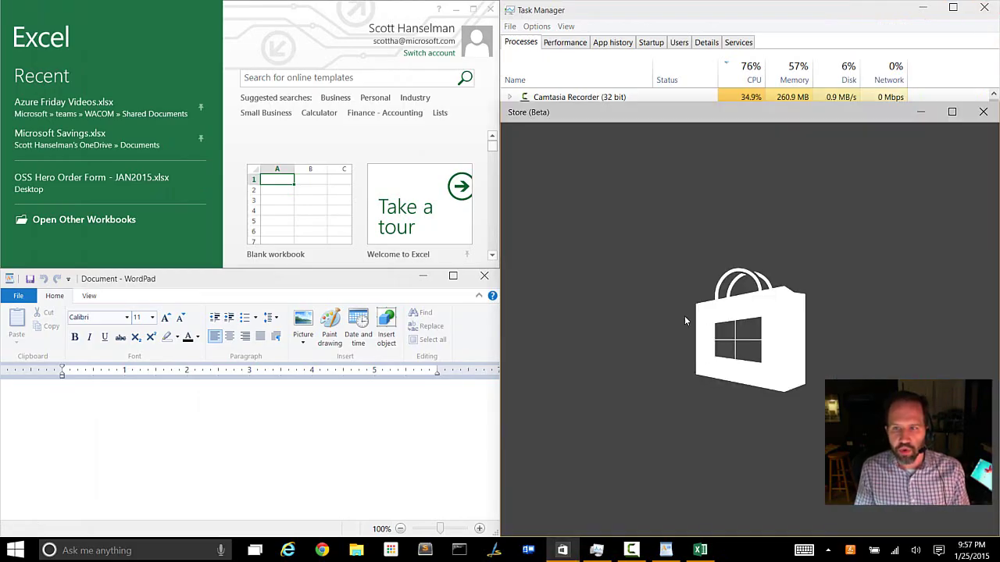
- Close Store, run notepad via Win+R, snap Notepad2 bottom-right with Win+arrows, then close it
left_click(983, 112)
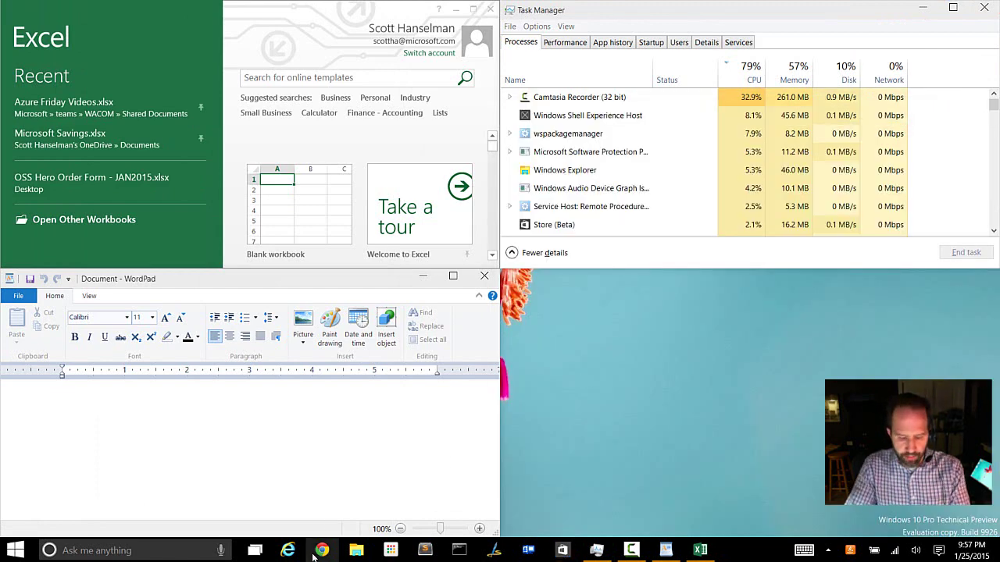
key("super+r")
type("tepad")
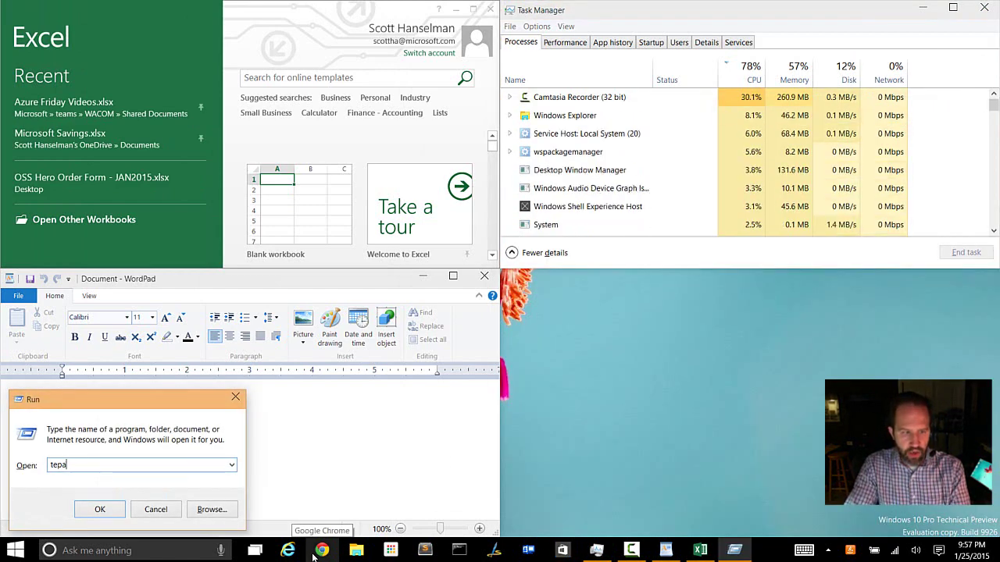
key("BackSpace")
key("BackSpace")
key("BackSpace")
key("BackSpace")
key("BackSpace")
type("notepad")
key("Return")
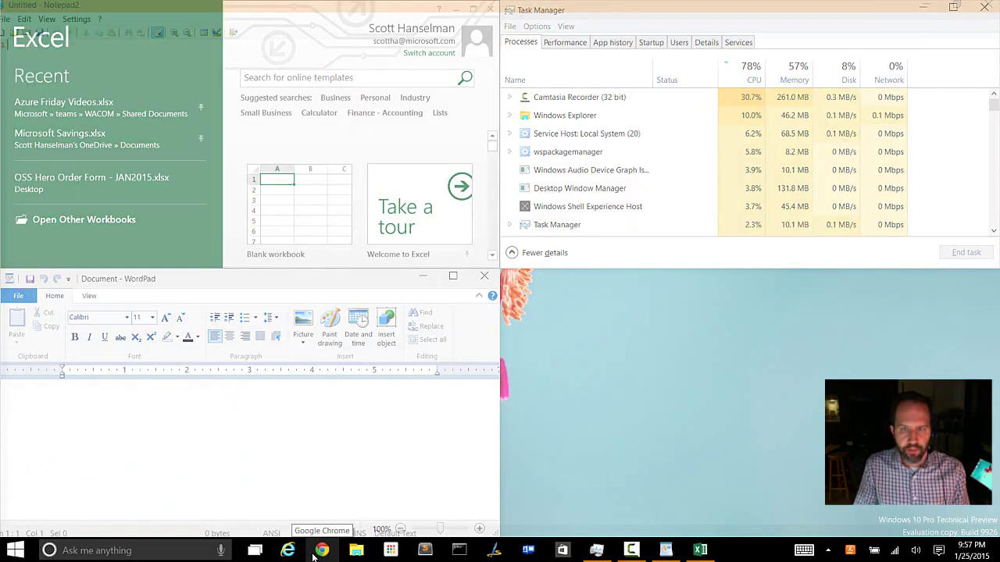
key("super+Down")
key("super+Right")
key("super+Down")
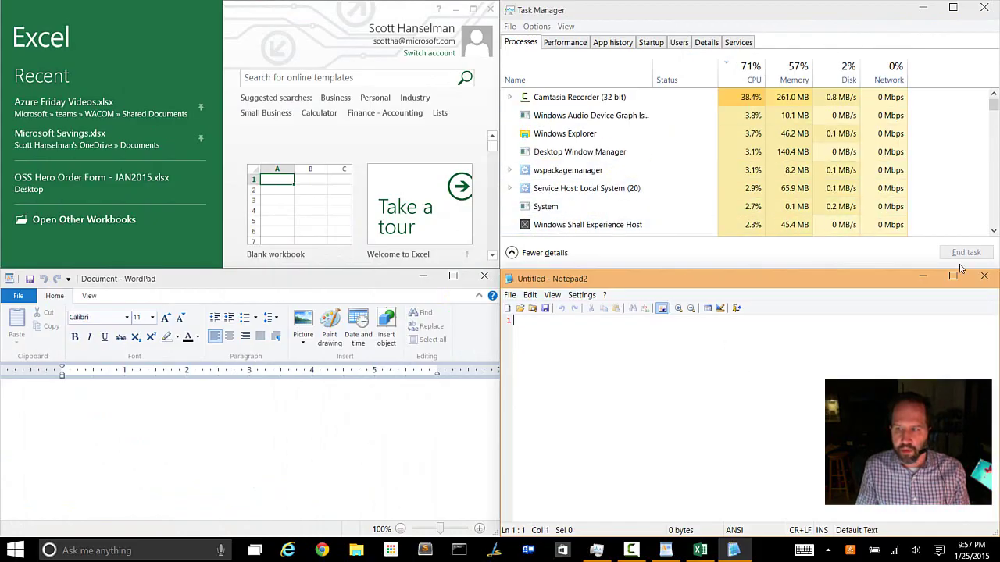
left_click(984, 276)
- Unsnap Task Manager, stretch it to full height, restore its size, and close it
left_click_drag(711, 16, 735, 104)
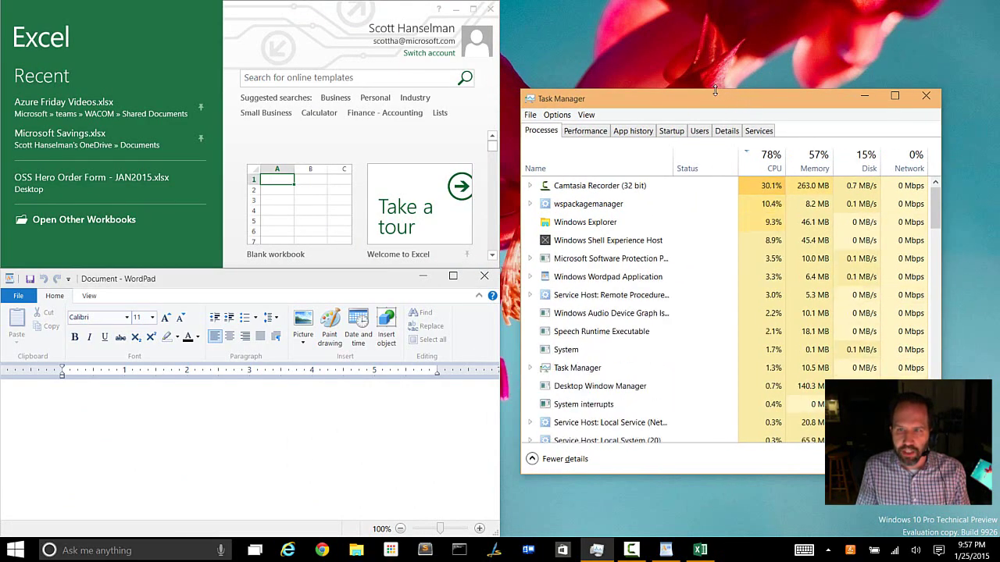
double_click(707, 91)
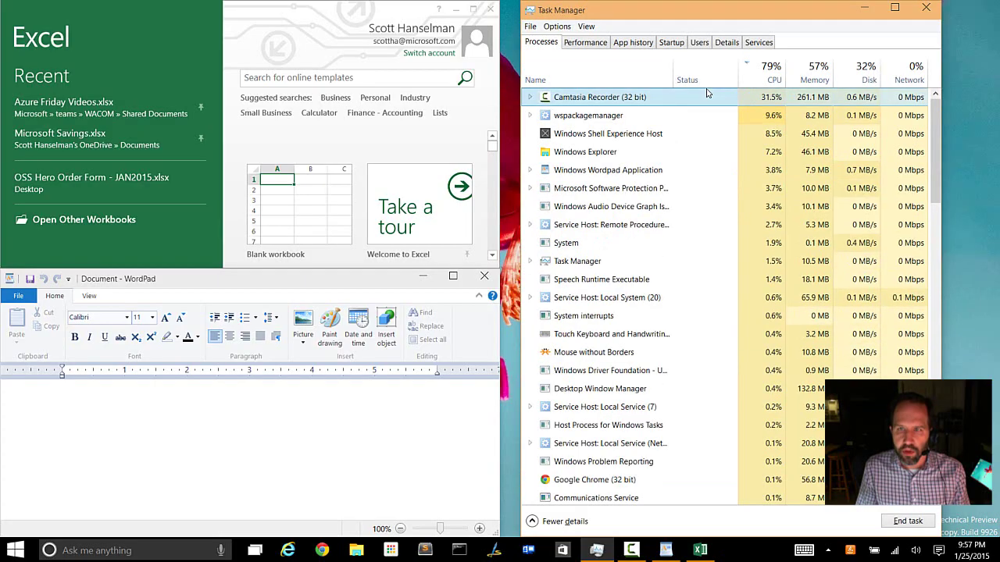
left_click_drag(676, 11, 999, 235)
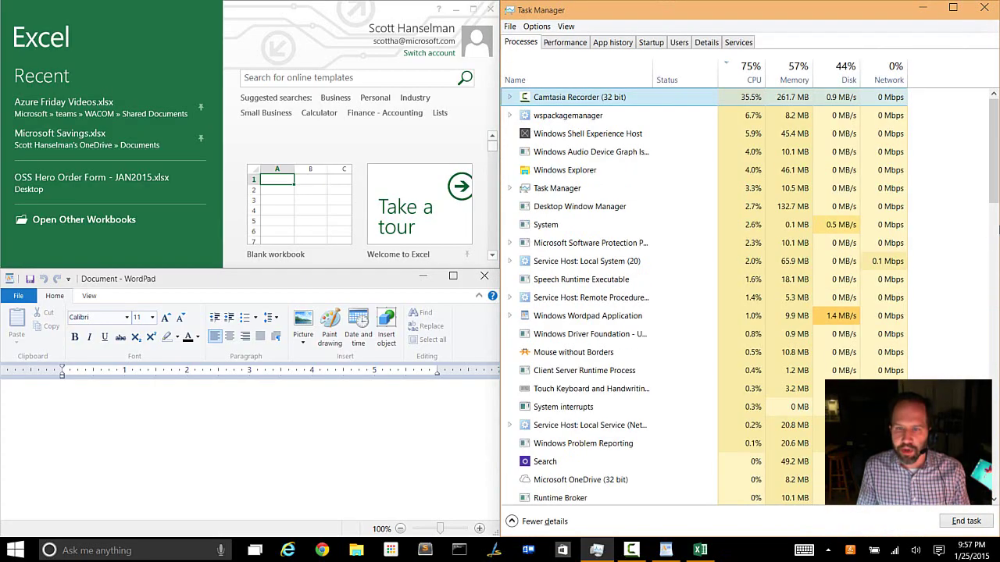
left_click(978, 10)
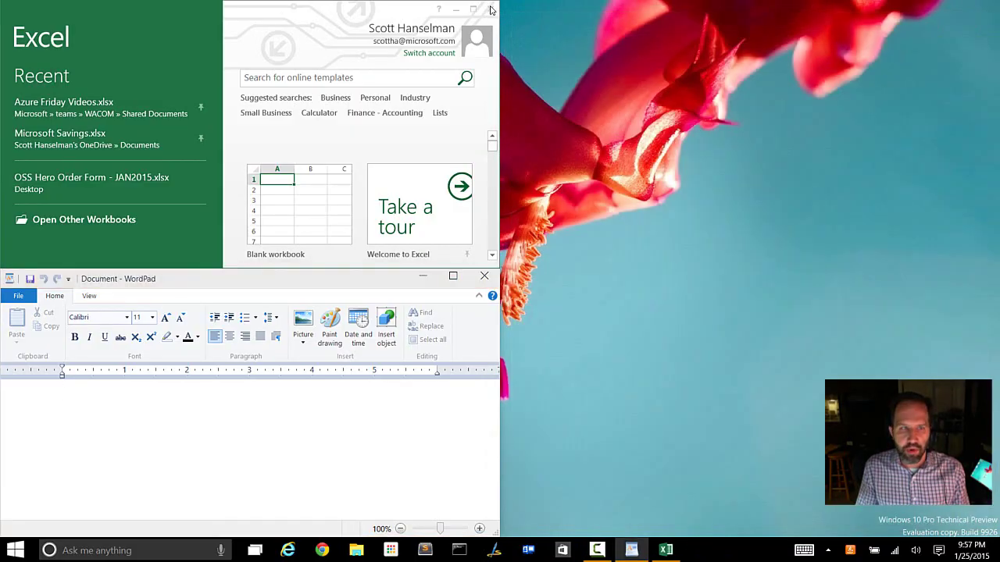
- Close the Excel start screen and WordPad
left_click(491, 9)
left_click_drag(370, 282, 493, 192)
left_click(606, 188)
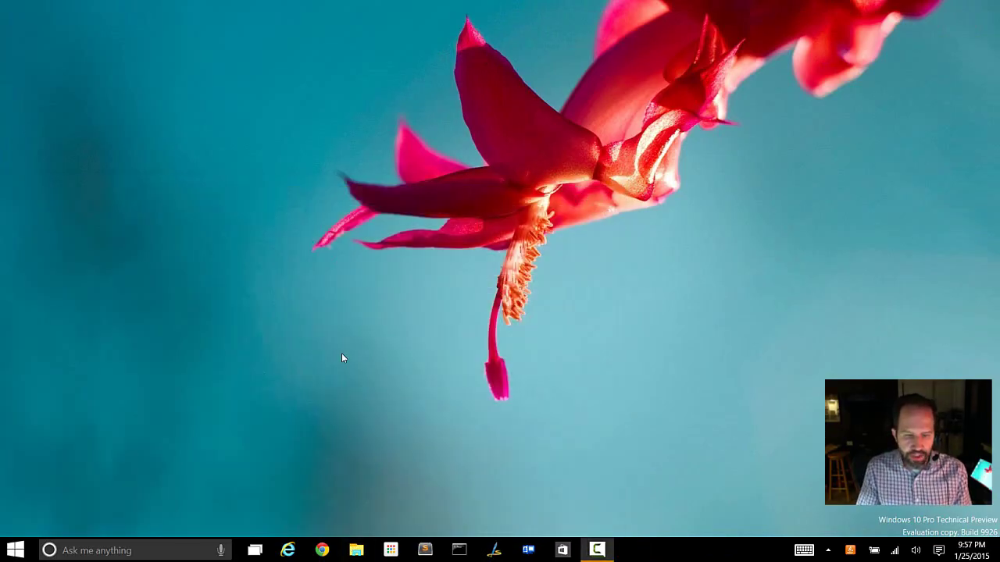
- Open This PC with Win+E, bring it forward via Alt+Tab, and add a second desktop in Task View
key("super+e")
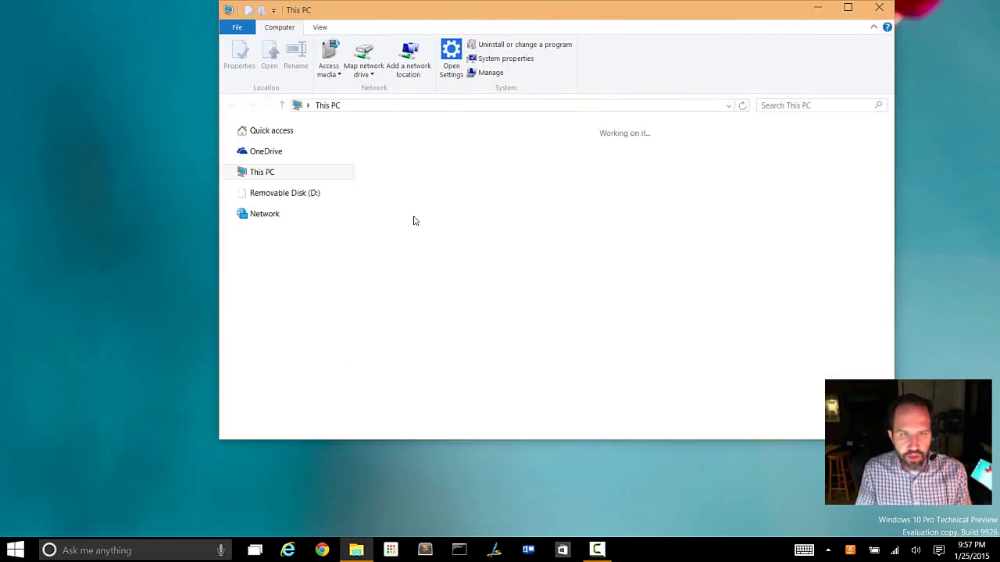
left_click_drag(379, 11, 274, 60)
key("super")
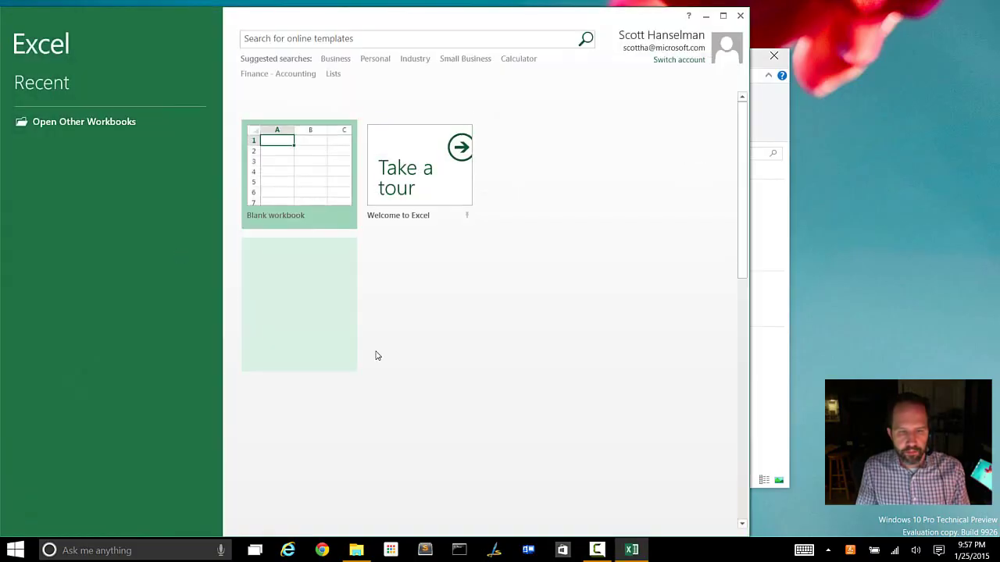
key("alt+Tab")
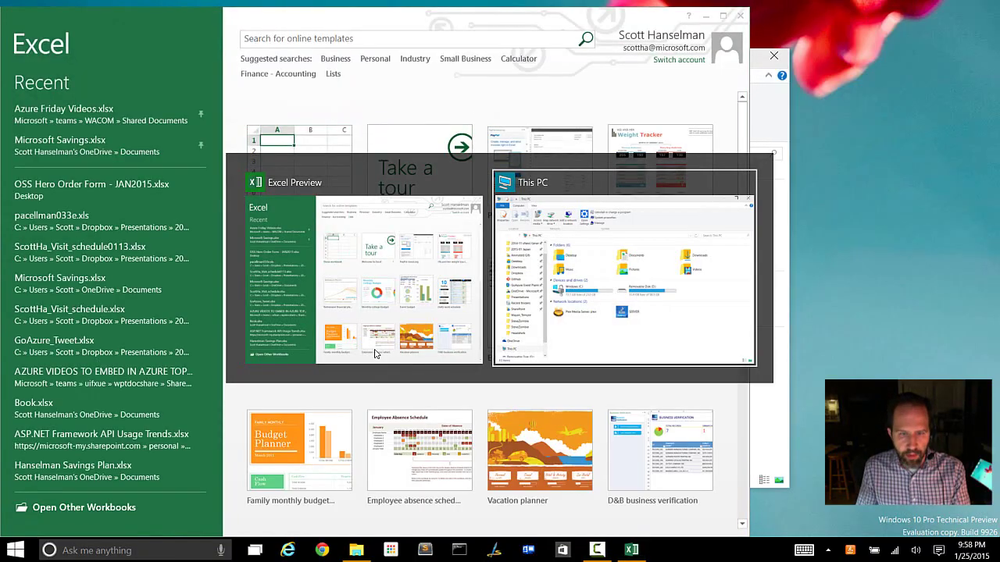
left_click(555, 314)
key("super+Tab")
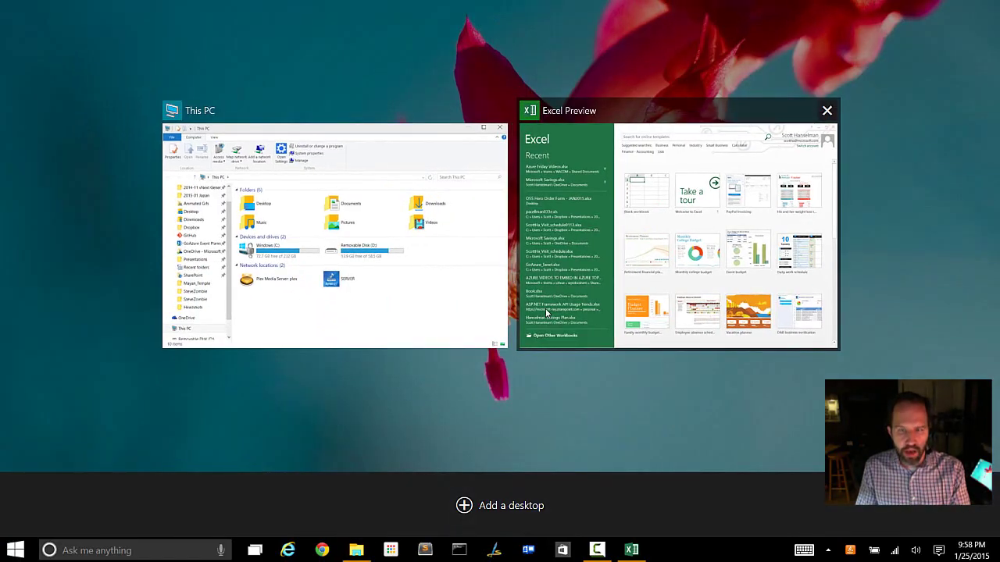
left_click(471, 510)
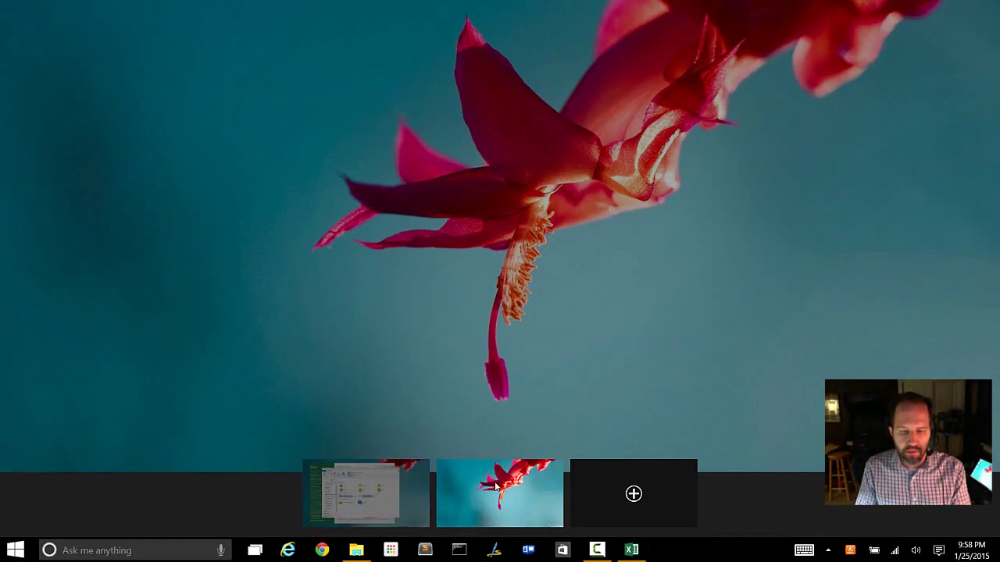
- On the new desktop, launch the Developer Command Prompt for VS2015 and toggle full screen with Alt+Enter
left_click(485, 487)
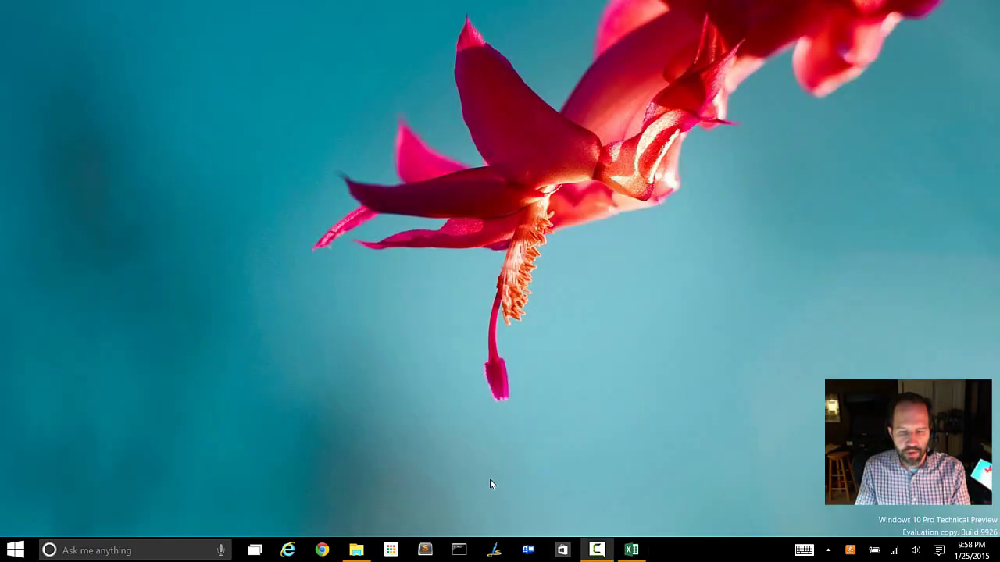
left_click(458, 550)
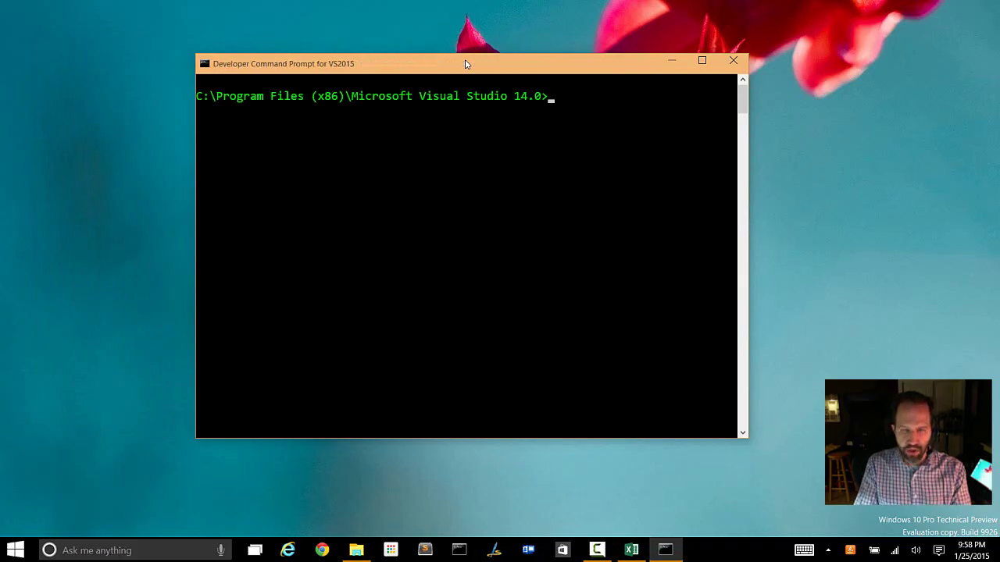
key("alt+Return")
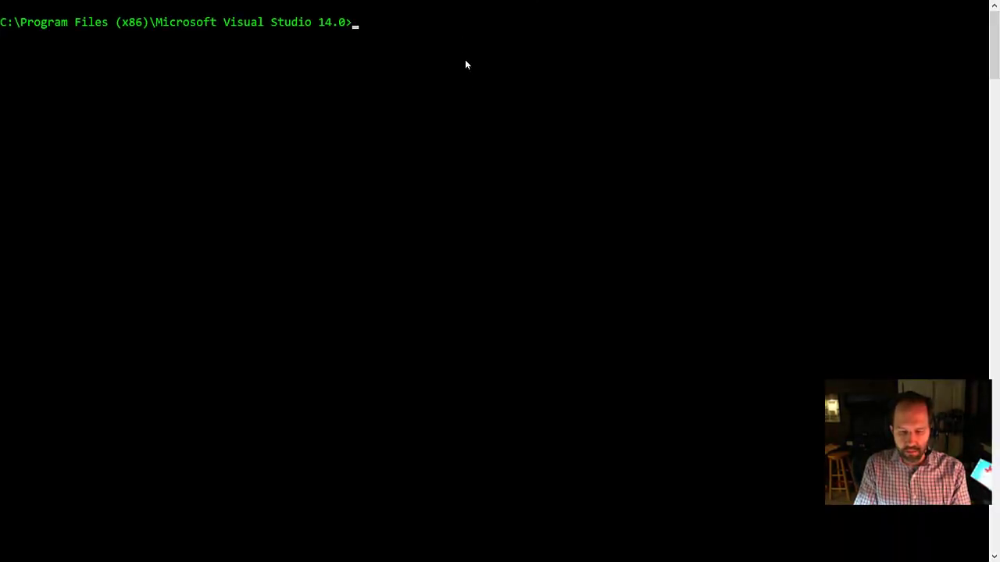
key("alt+Return")
key("alt+Return")
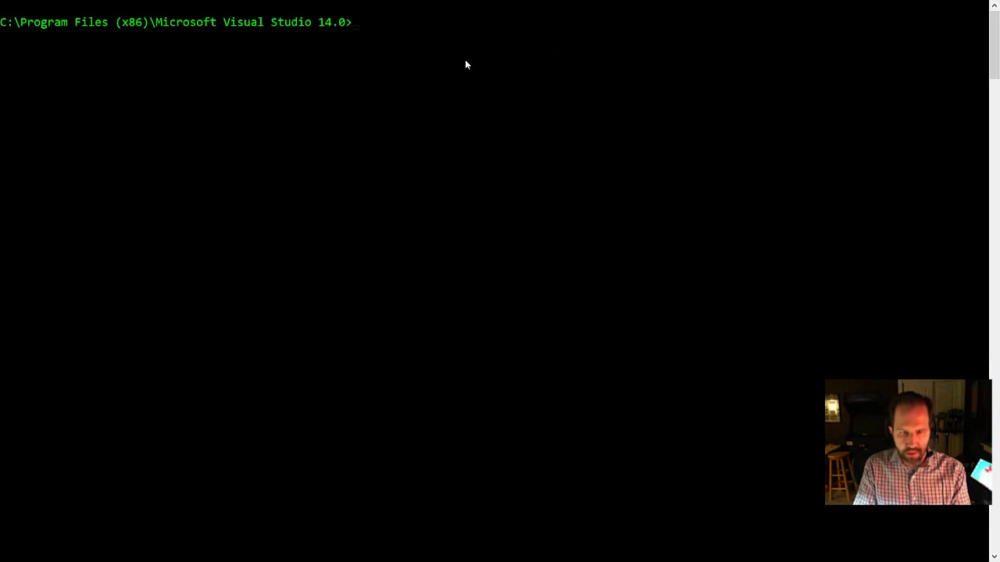
- Close the Developer Command Prompt, the This PC window, and the Excel start screen
key("super+e")
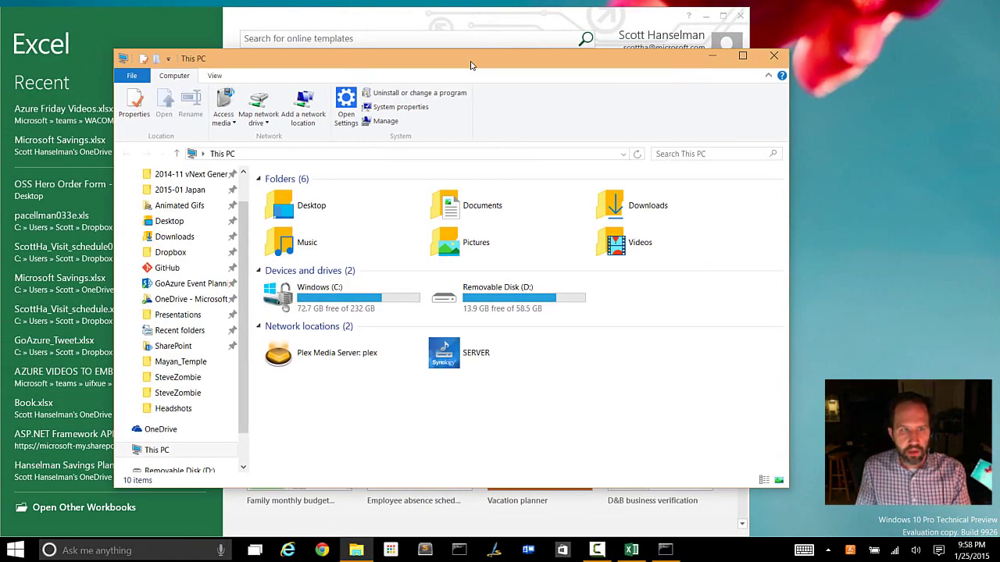
left_click(662, 551)
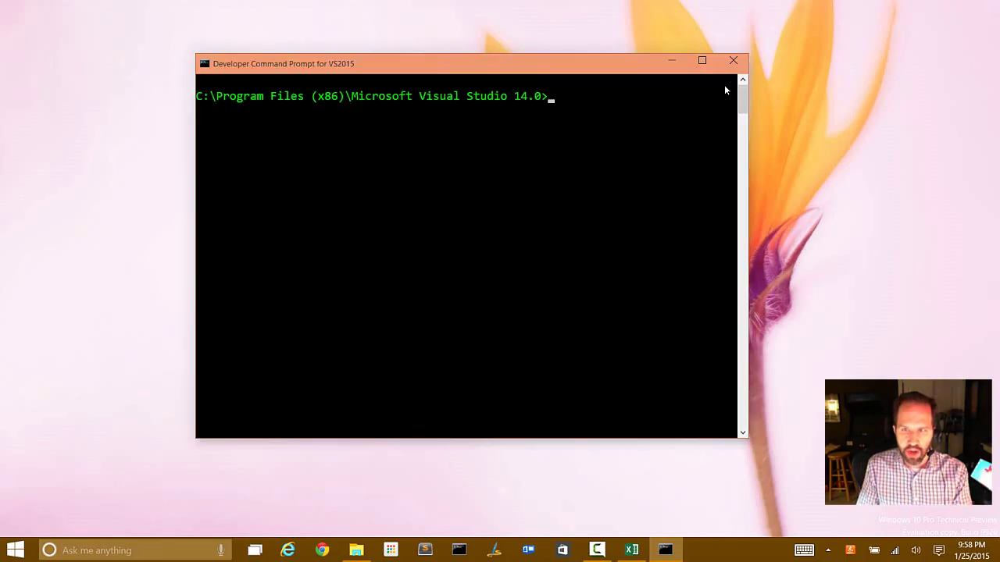
left_click(734, 60)
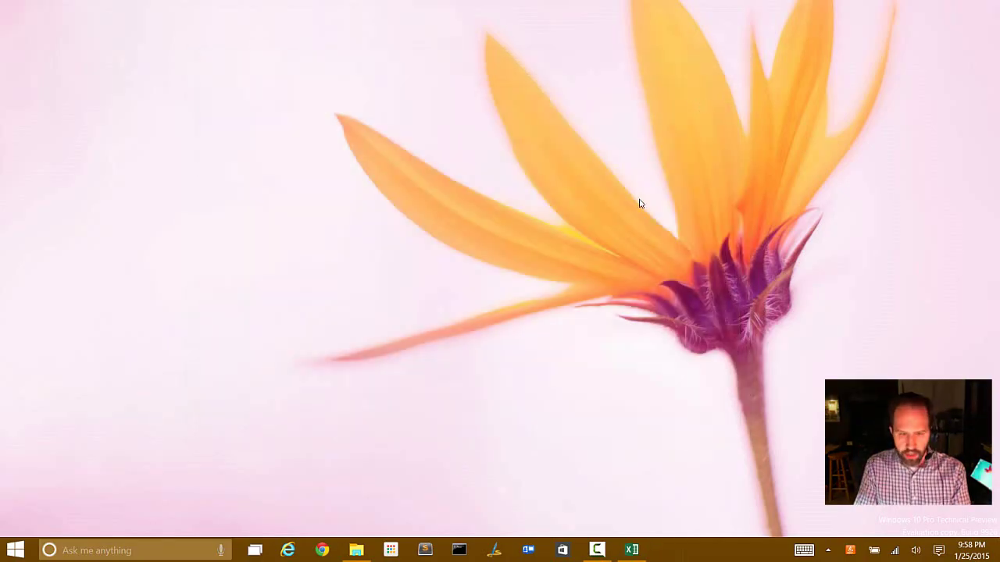
key("super+d")
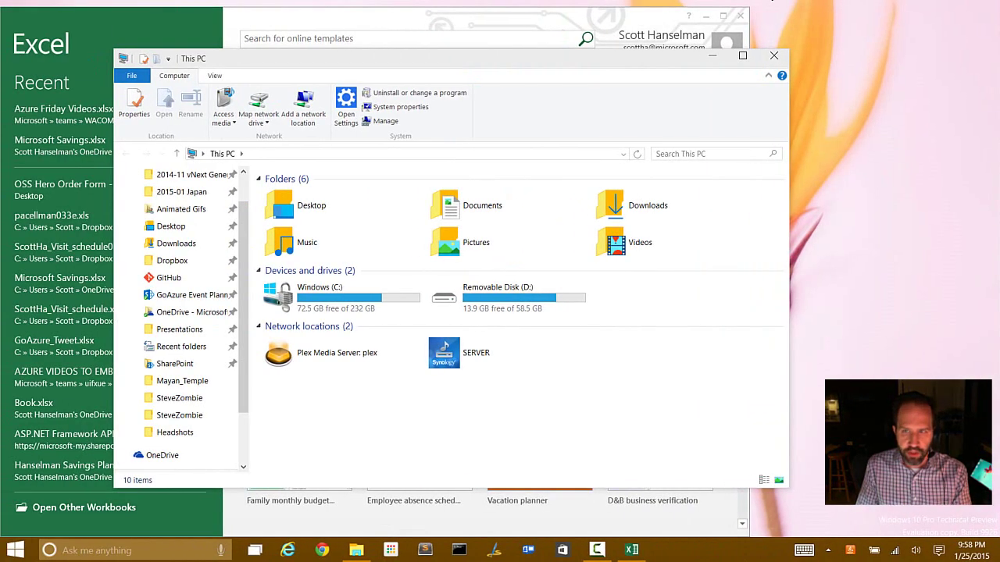
left_click(772, 56)
left_click(737, 18)
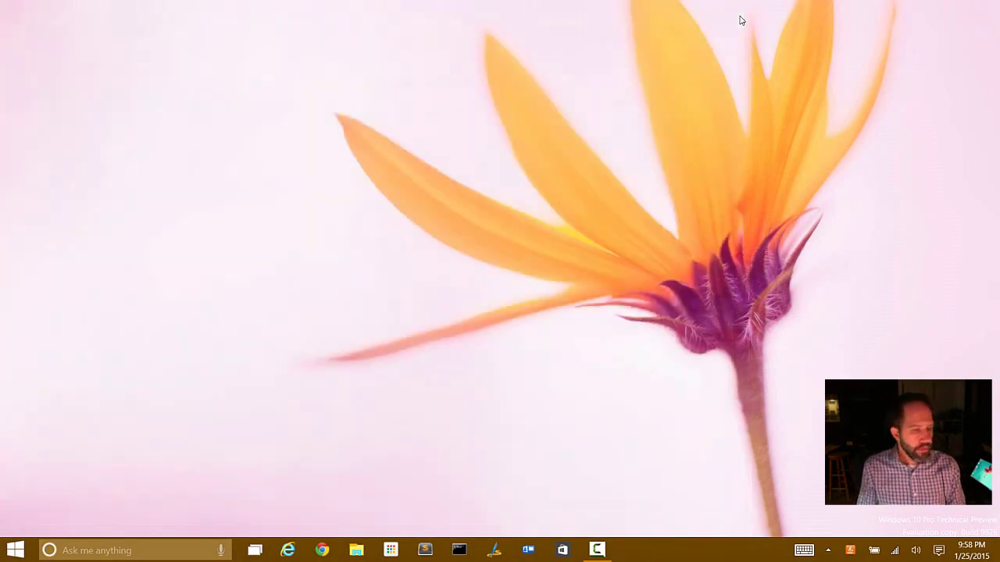
- Launch Store, Xbox and Money from Start tiles, shift Money right, and bring Sublime Text's videos.htm forward
left_click(15, 550)
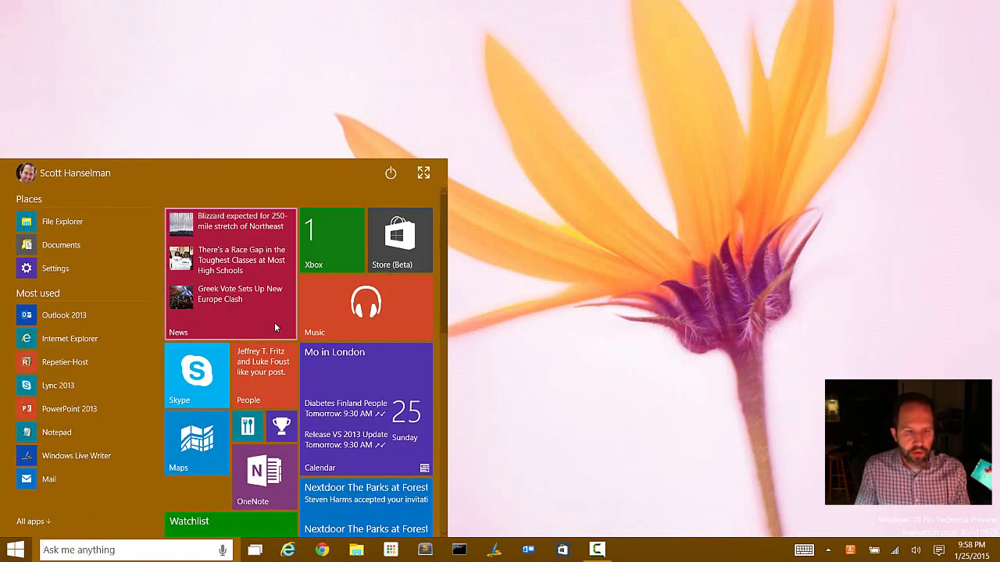
left_click(211, 434)
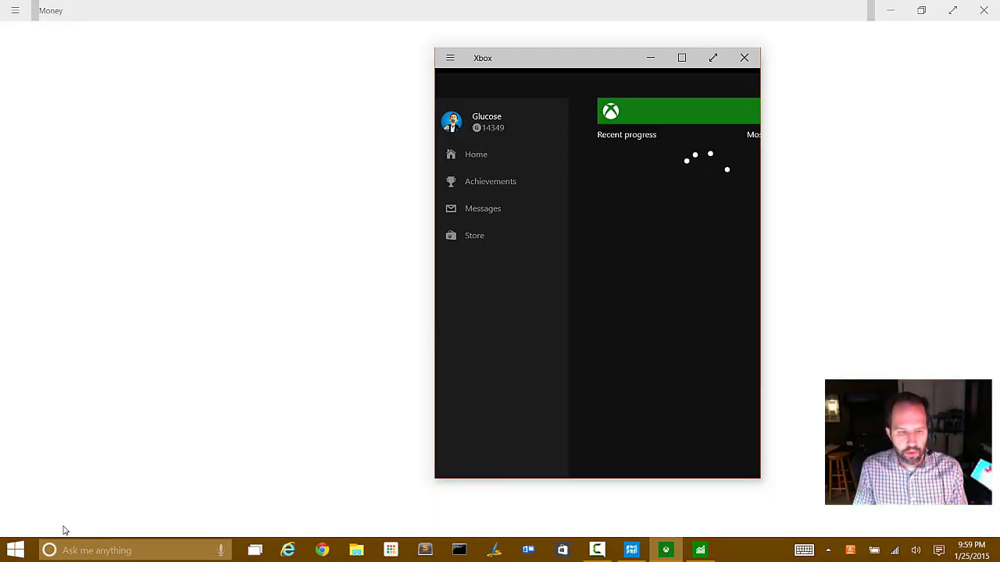
left_click(16, 549)
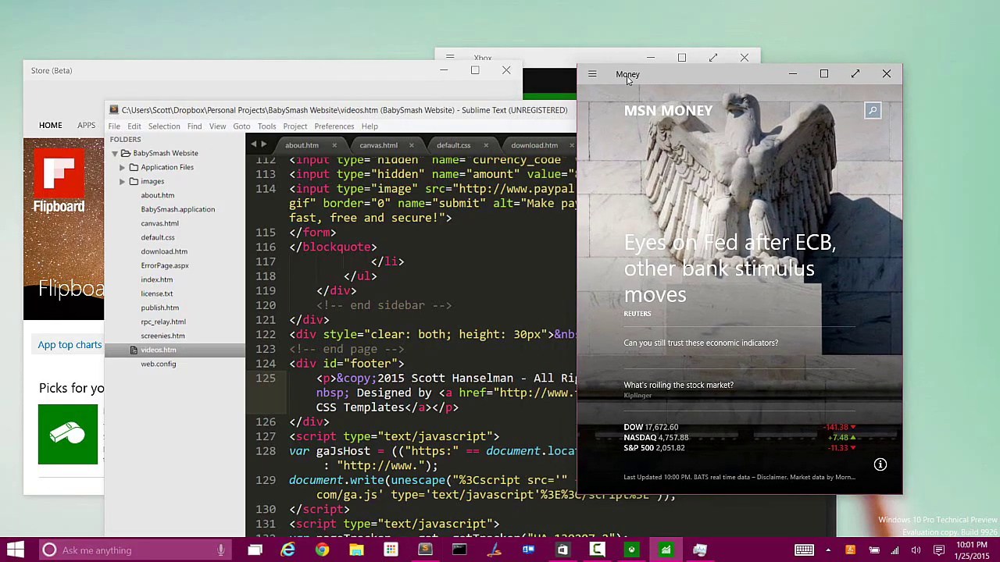
left_click_drag(627, 78, 660, 78)
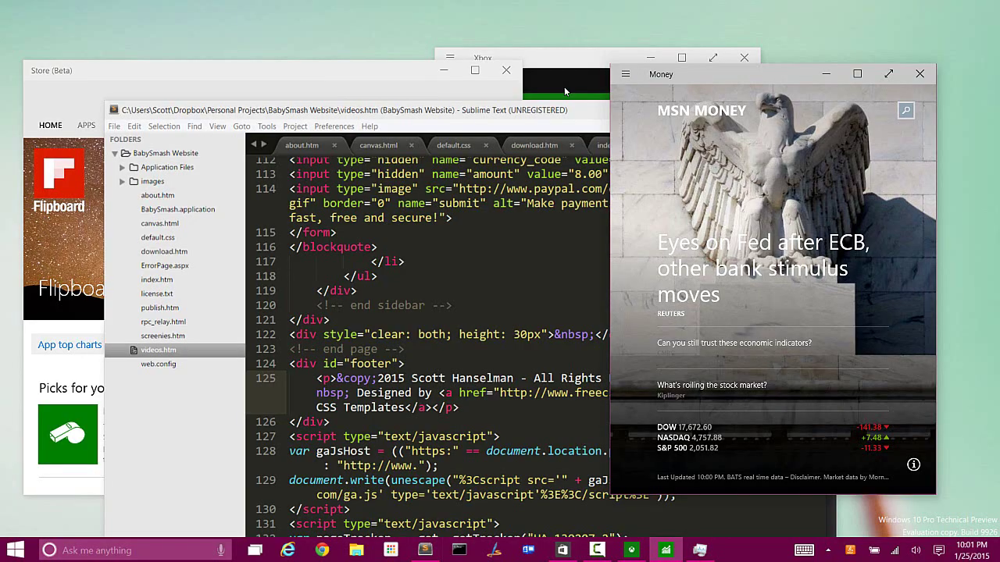
left_click(502, 119)
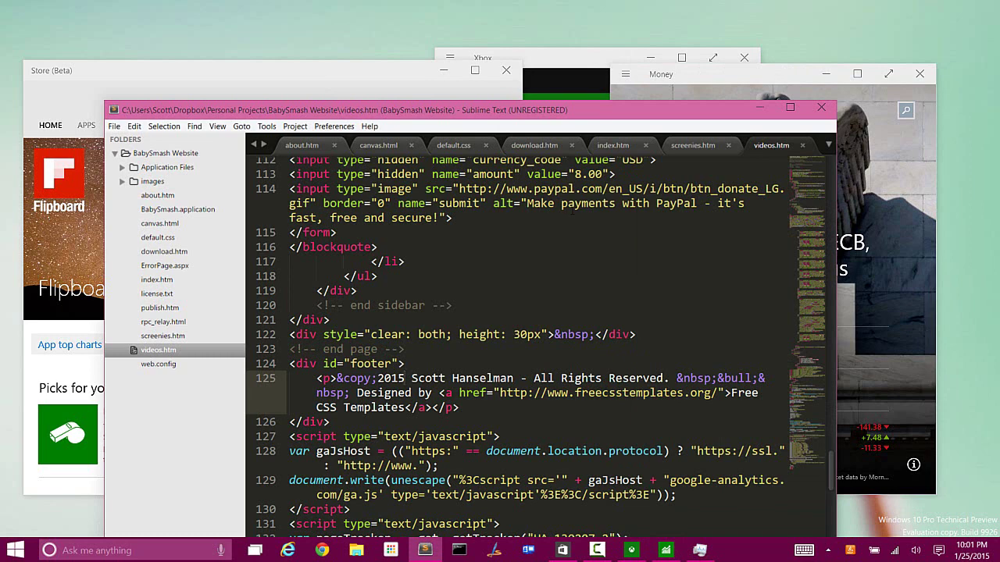
- Turn on tablet mode from the Action Center and dismiss the panel
left_click(940, 552)
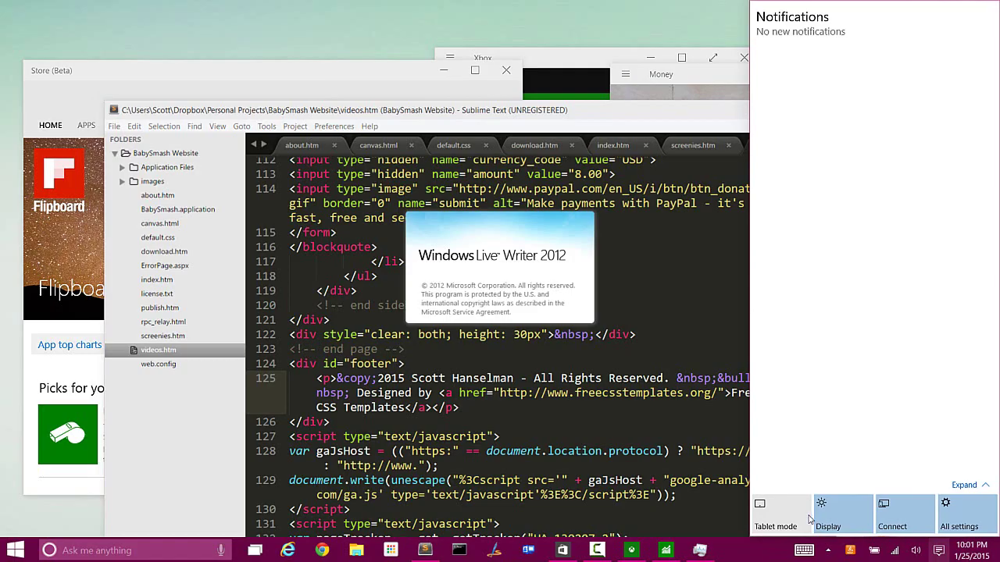
left_click(778, 518)
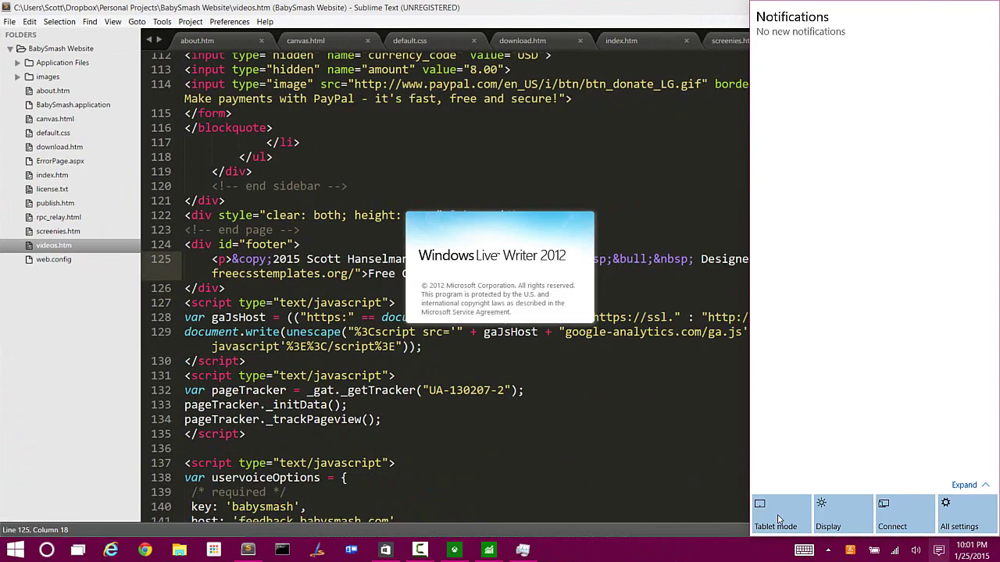
left_click(613, 387)
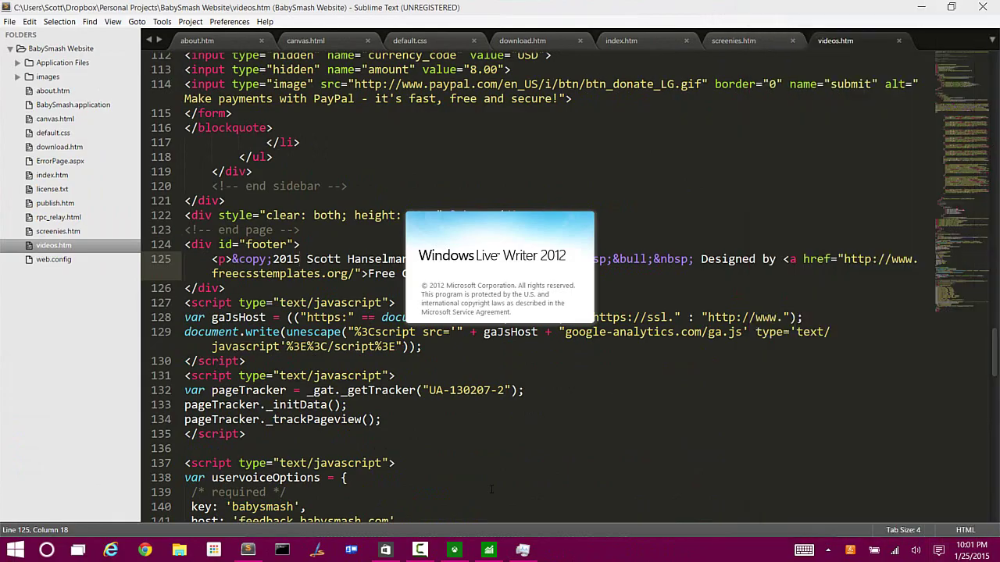
- Switch through Money, Xbox and Store full-screen, then bring up Task Manager
left_click(486, 550)
left_click(454, 551)
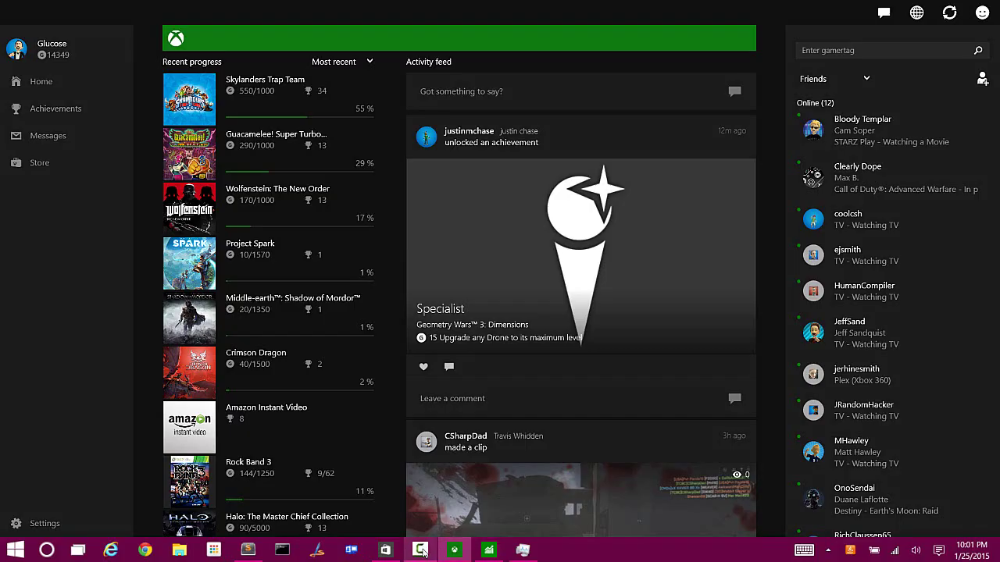
left_click(385, 550)
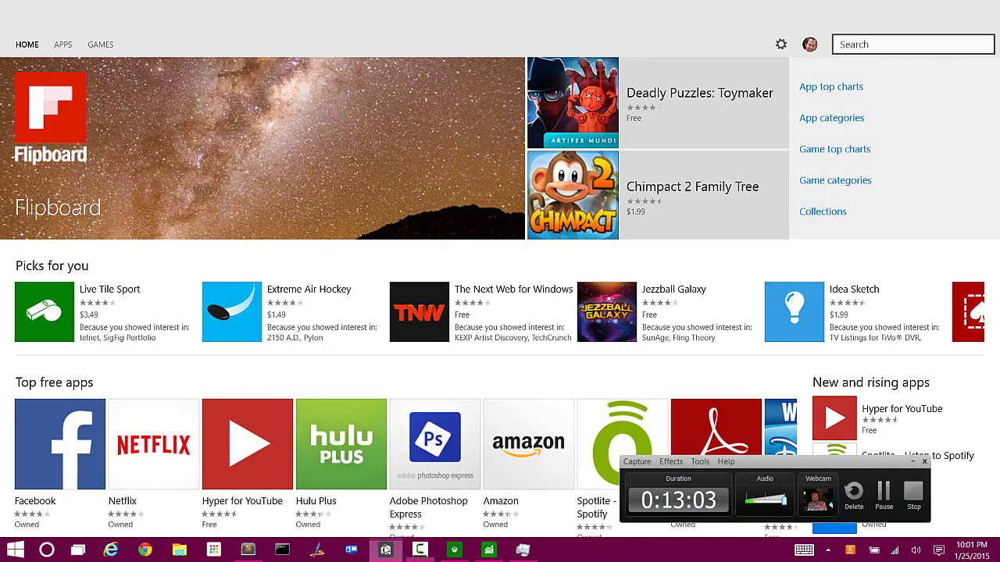
left_click(915, 462)
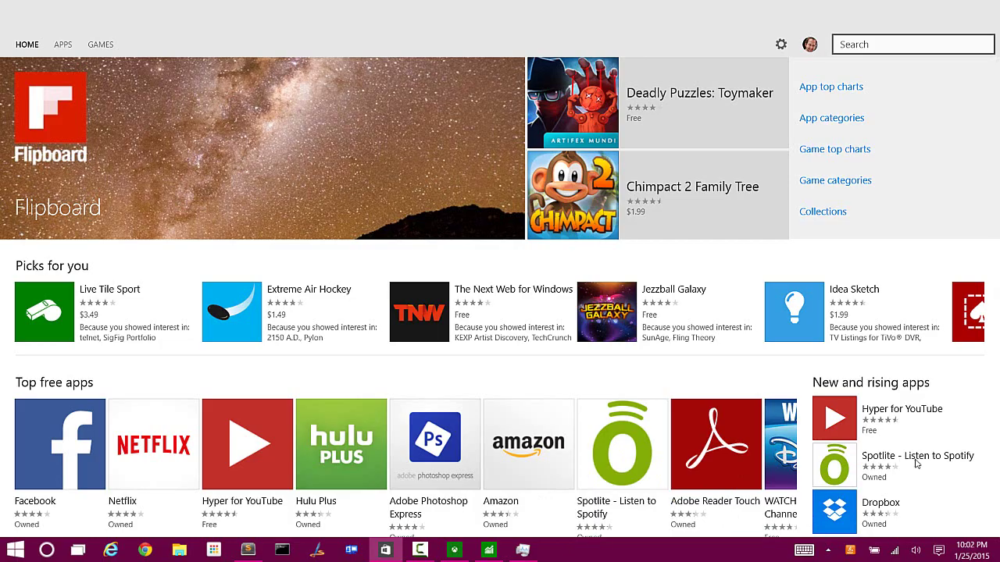
left_click(454, 550)
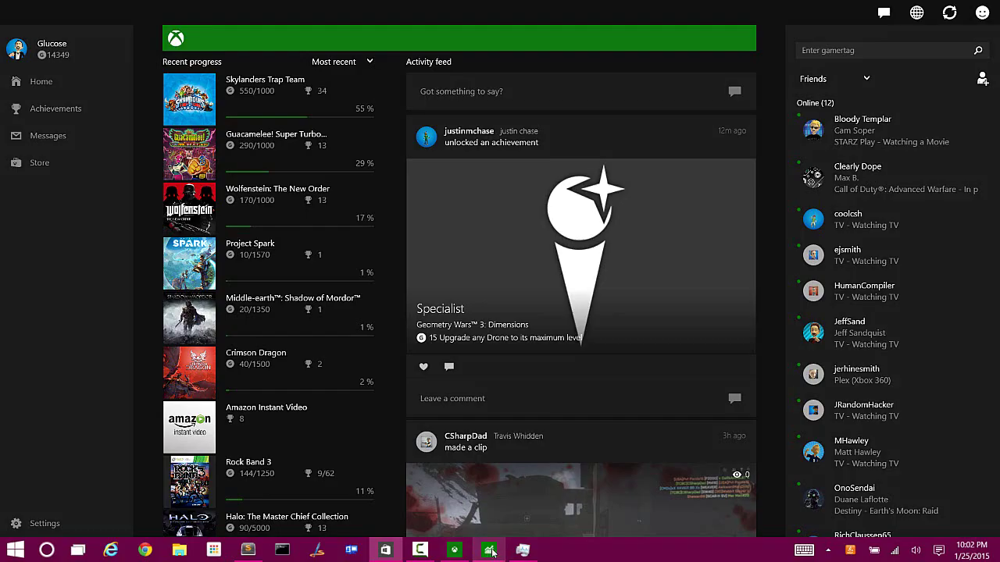
left_click(488, 550)
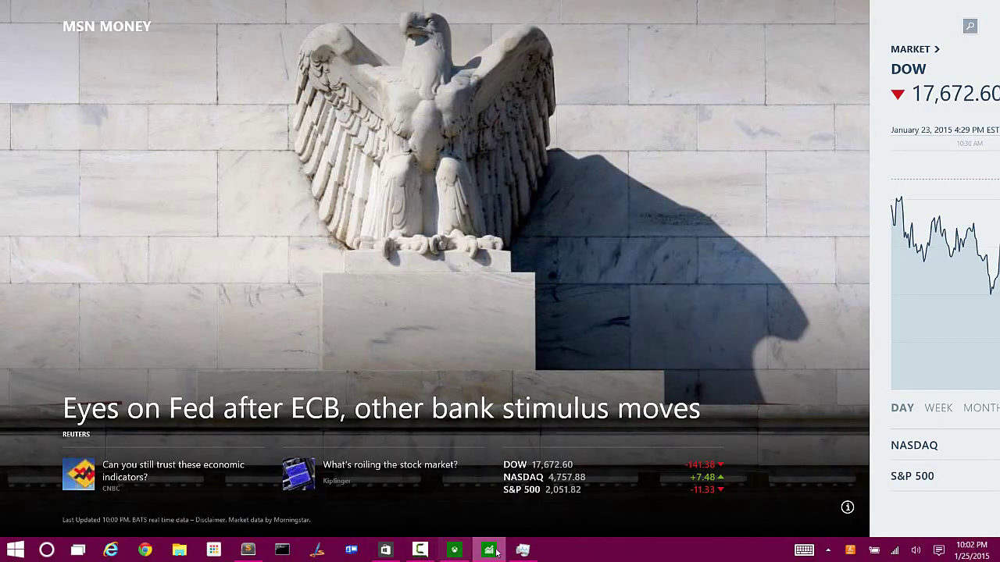
left_click(522, 550)
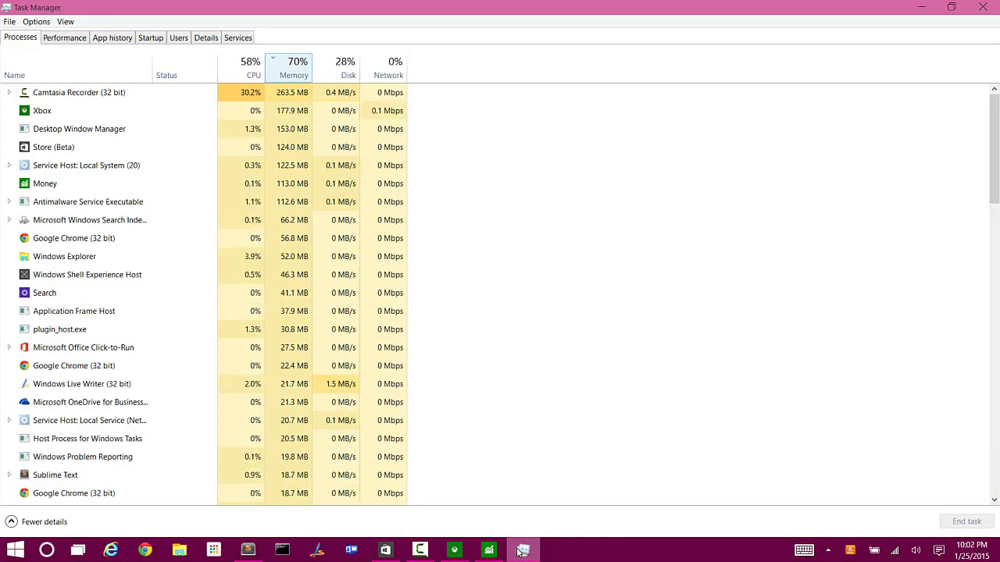
- Turn tablet mode off from Action Center and dismiss the panel
left_click(939, 551)
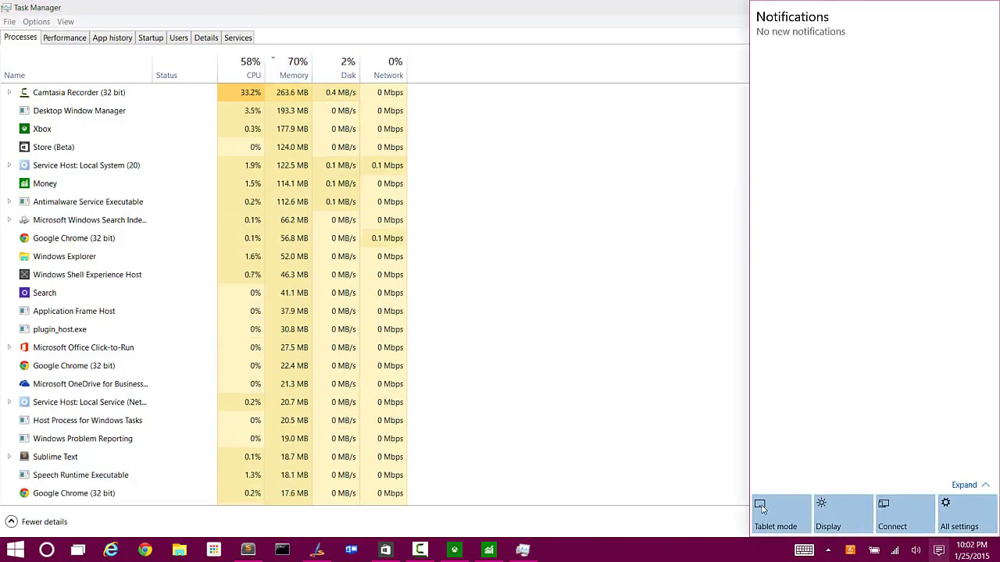
left_click(769, 512)
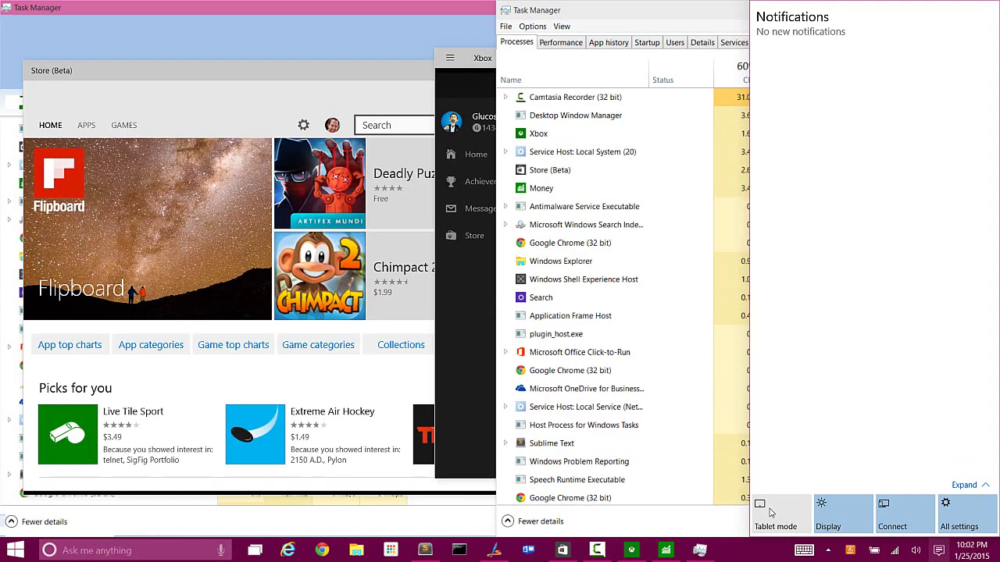
left_click(642, 19)
- Close Task Manager with Alt+F4, then close Money, Xbox, the code editor and Store (Beta)
key("alt+F4")
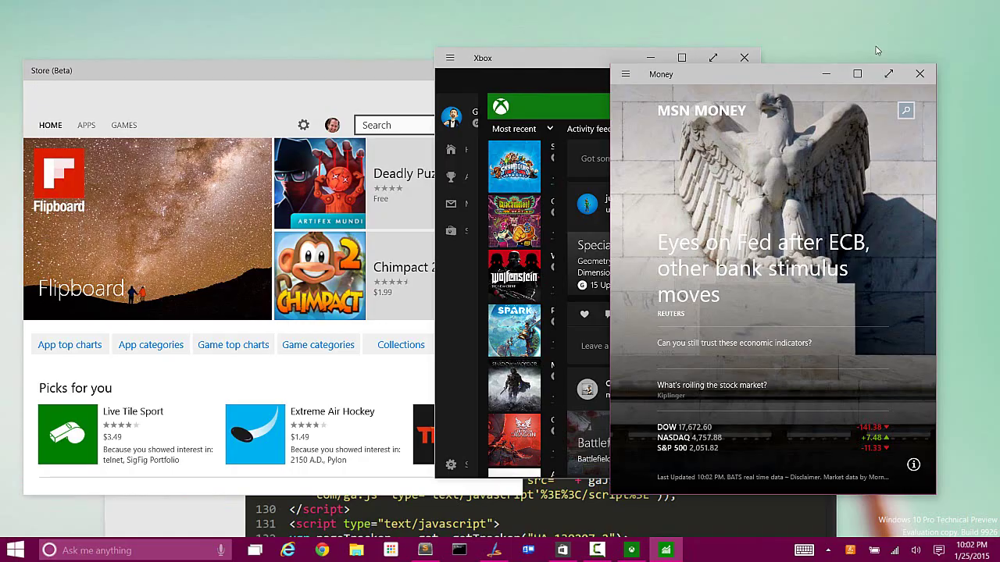
left_click(919, 73)
left_click(744, 58)
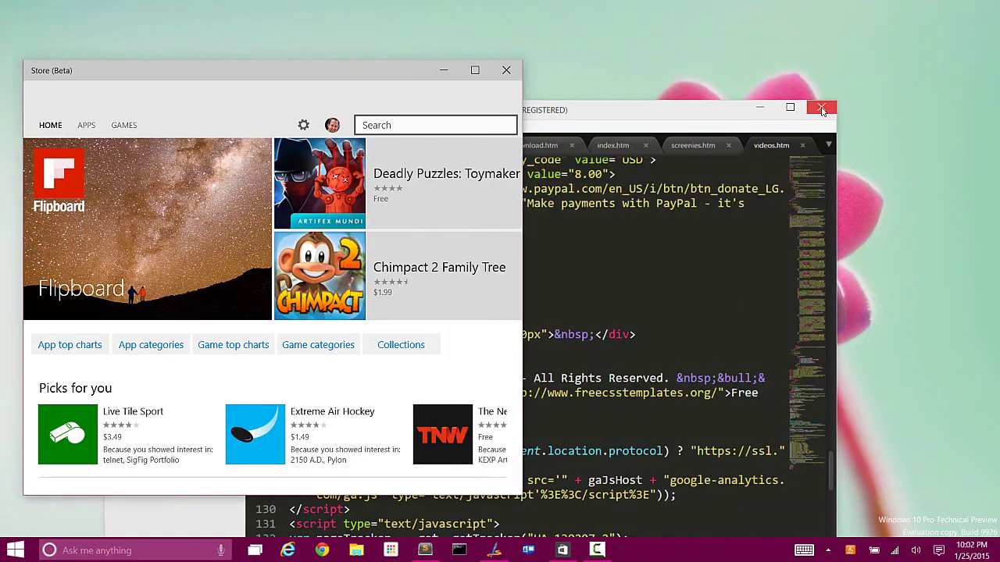
left_click(821, 107)
left_click(506, 70)
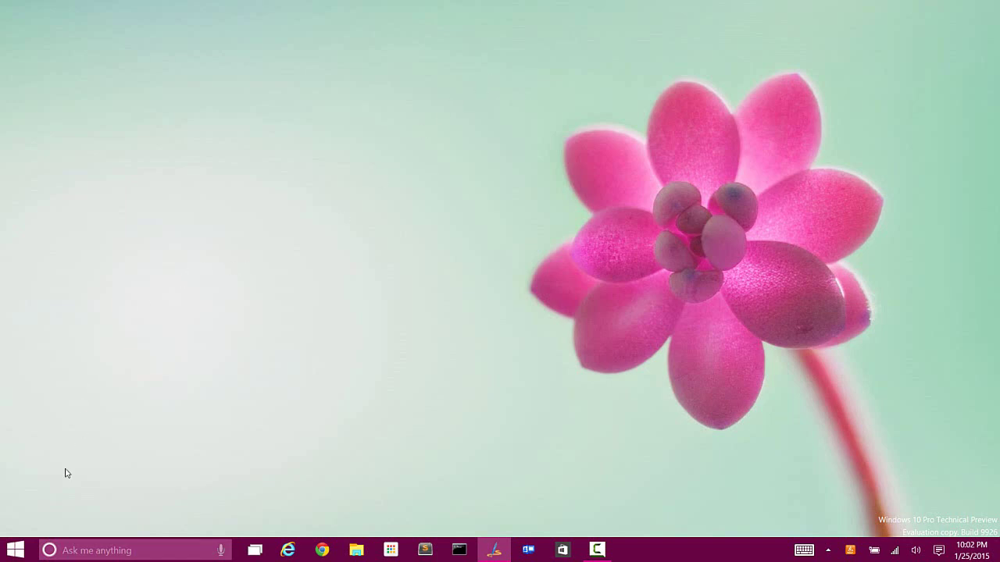
left_click(28, 554)
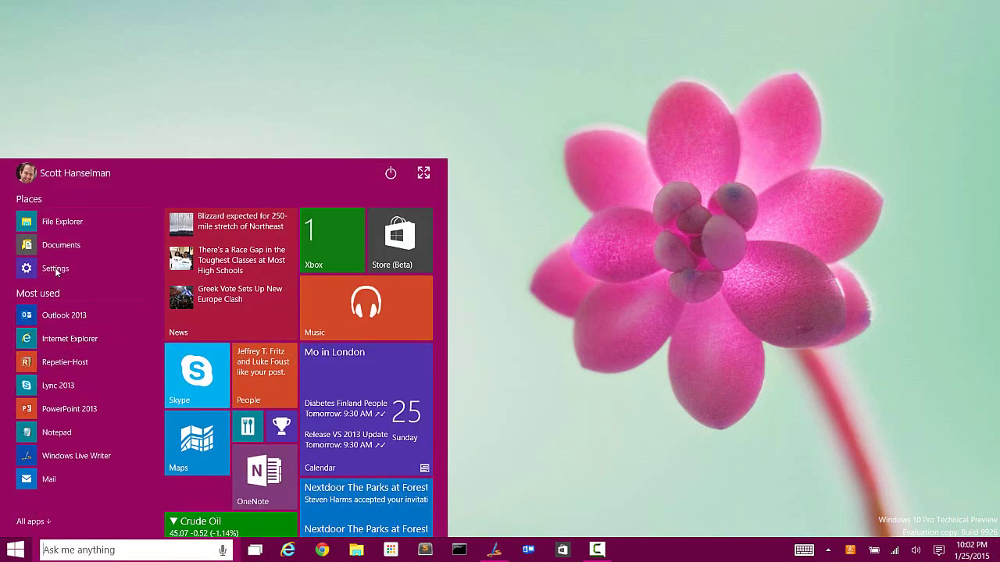
left_click(56, 268)
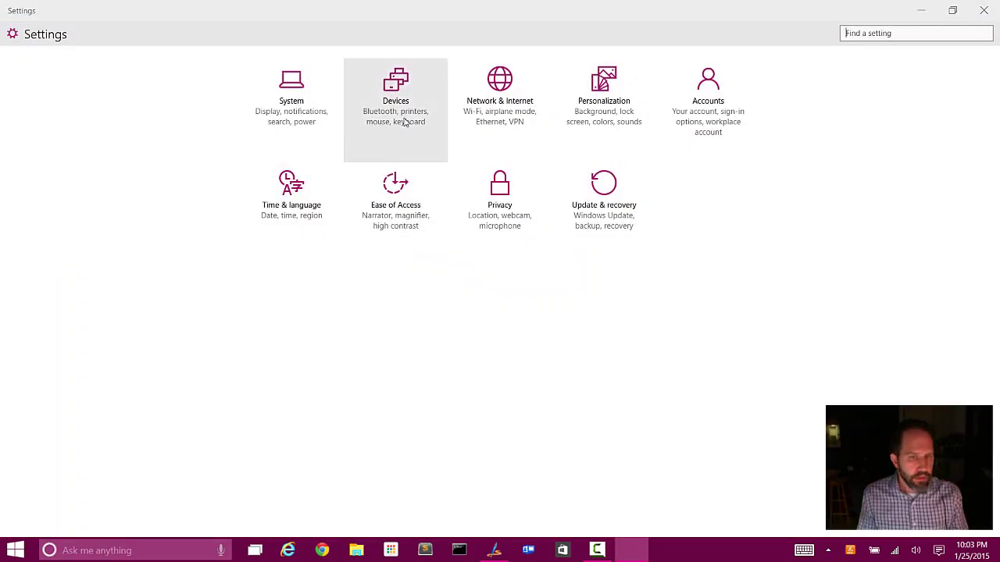
left_click(496, 109)
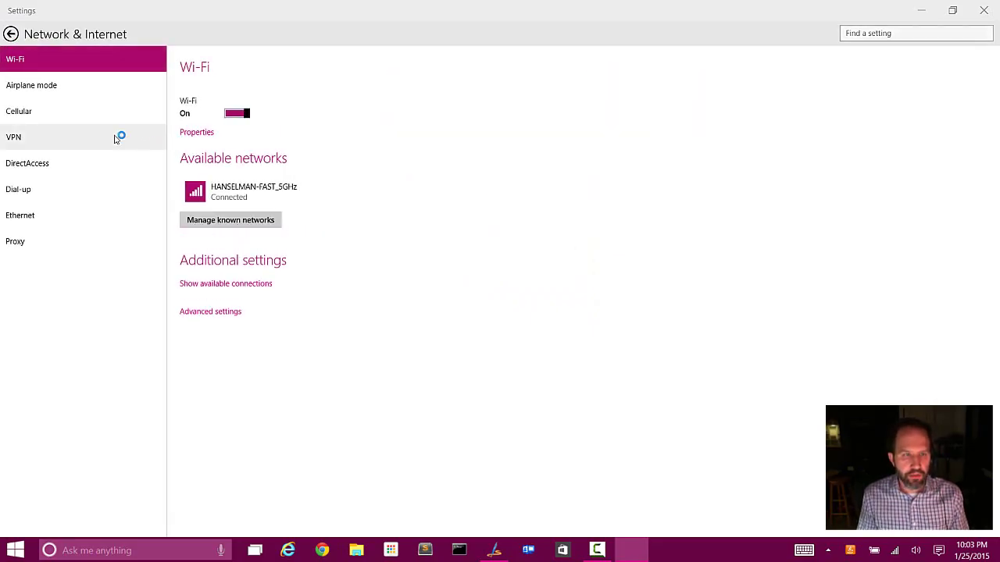
left_click(252, 442)
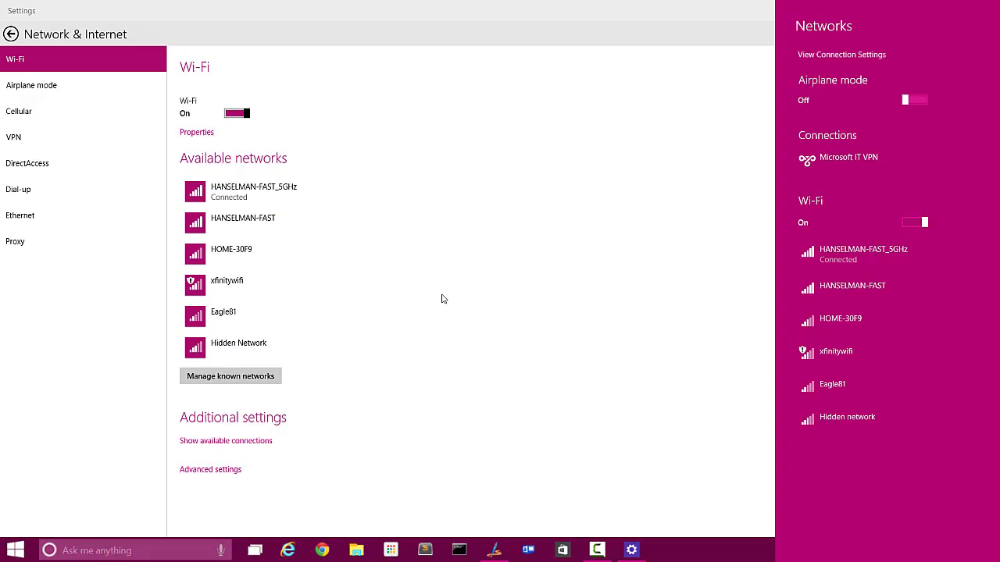
left_click(734, 76)
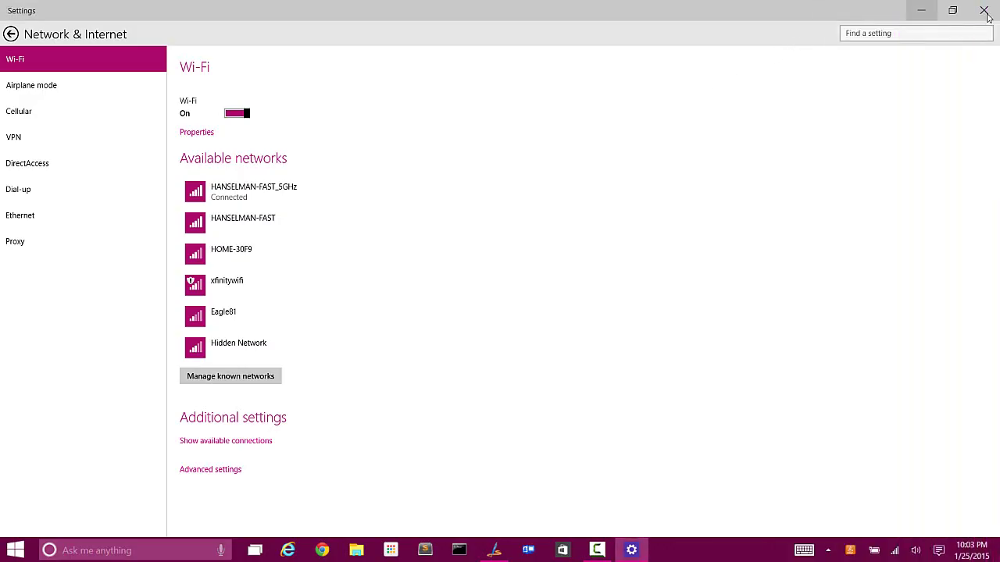
left_click(984, 10)
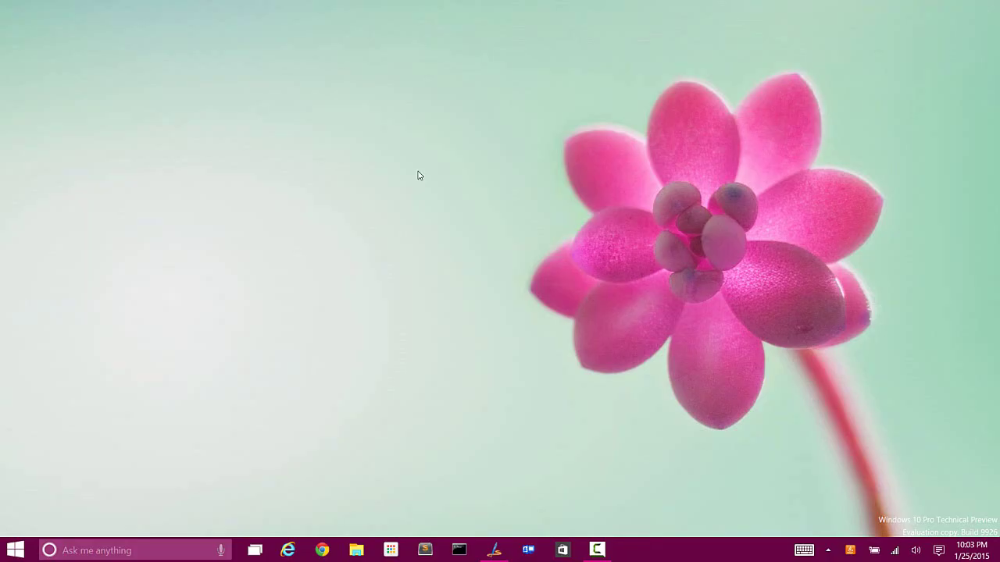
key("super+k")
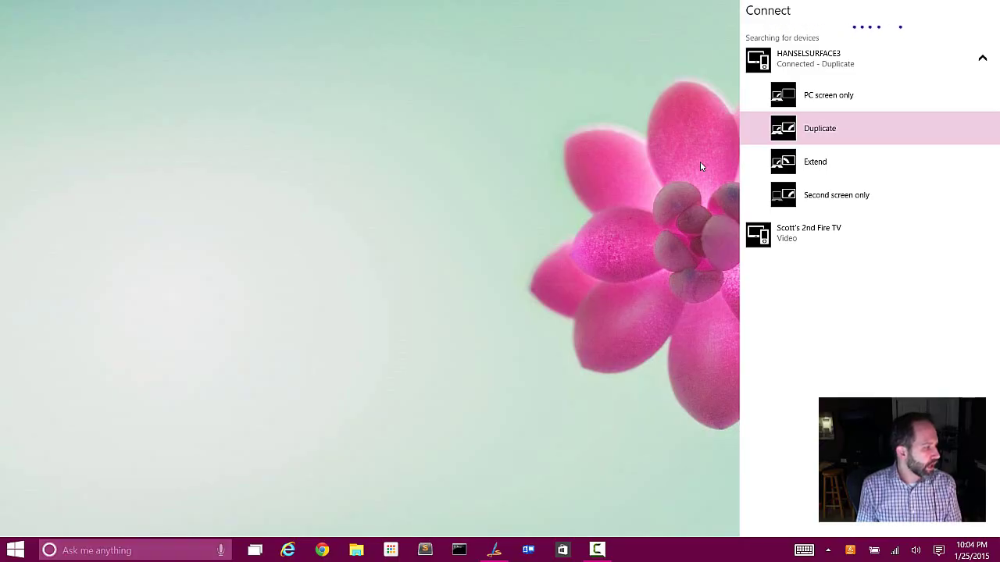
left_click(487, 84)
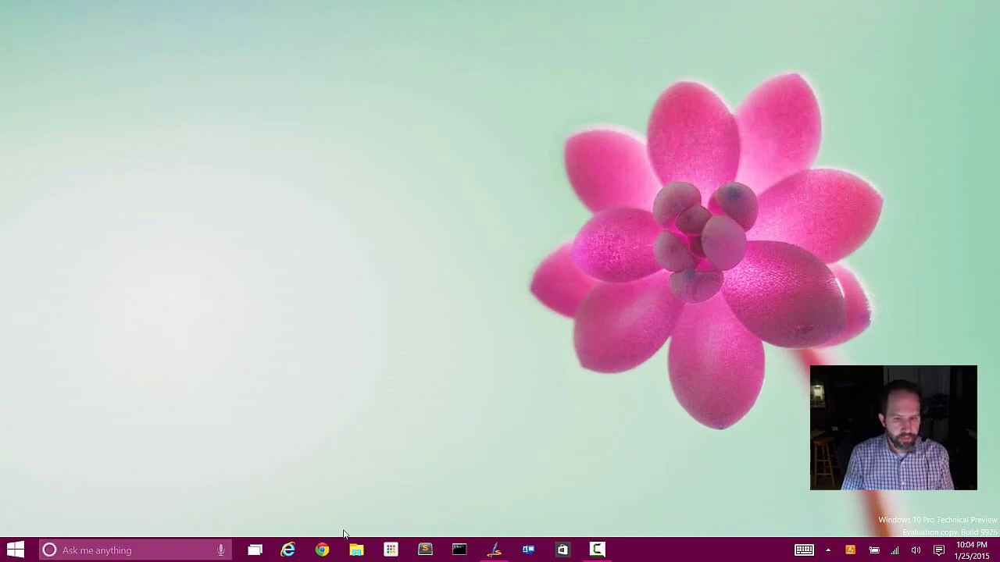
left_click(357, 550)
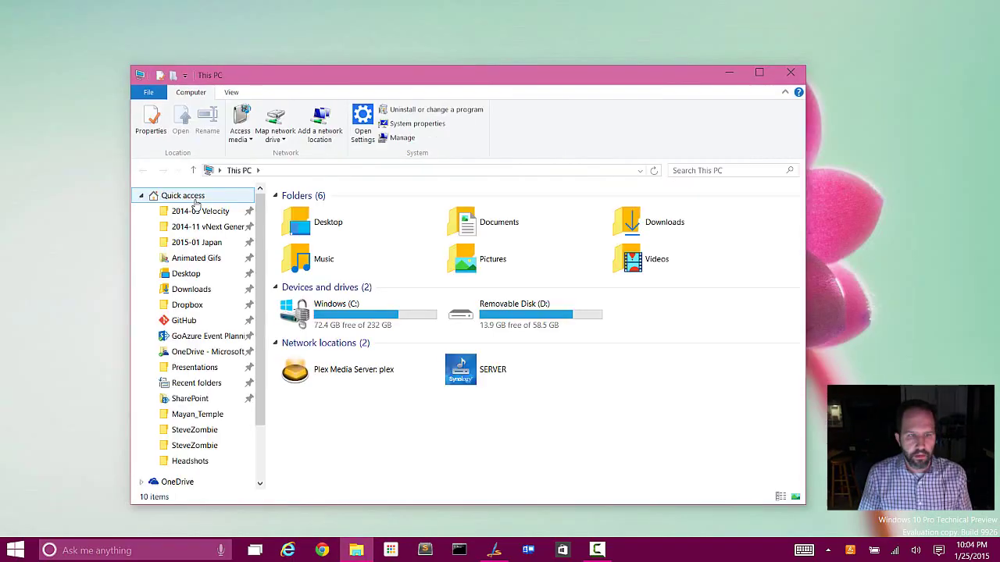
left_click(195, 200)
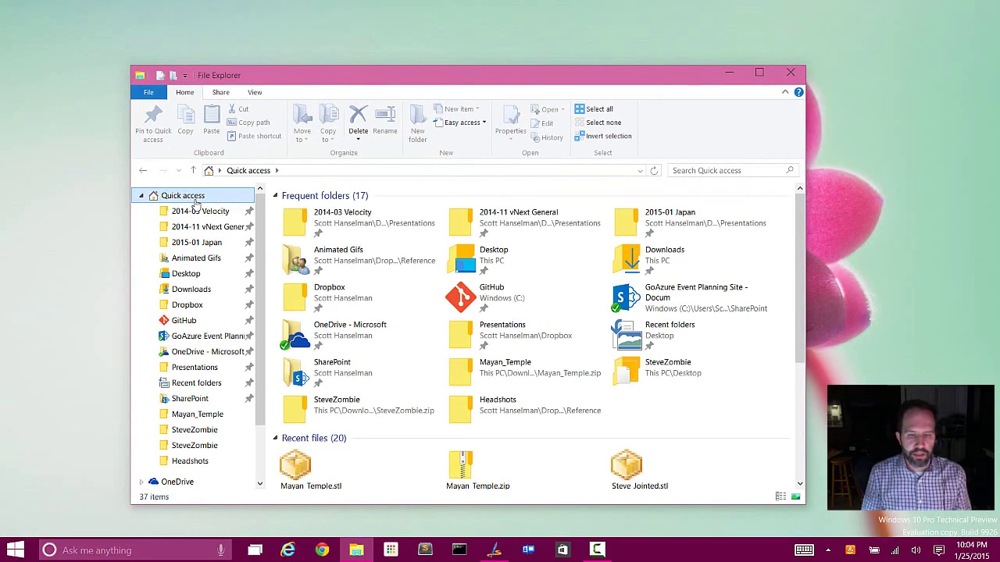
scroll(196, 203, "down", 1)
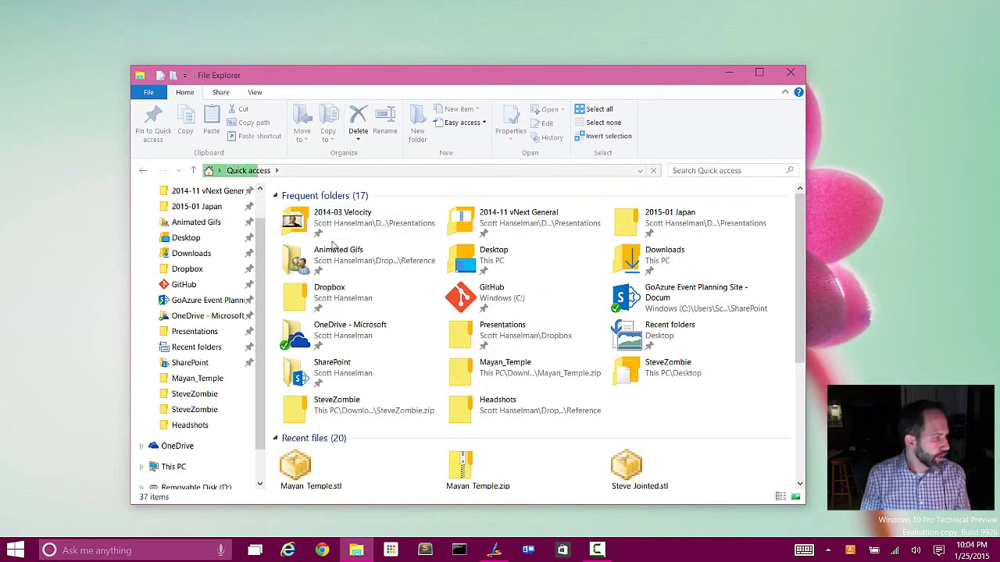
left_click(255, 93)
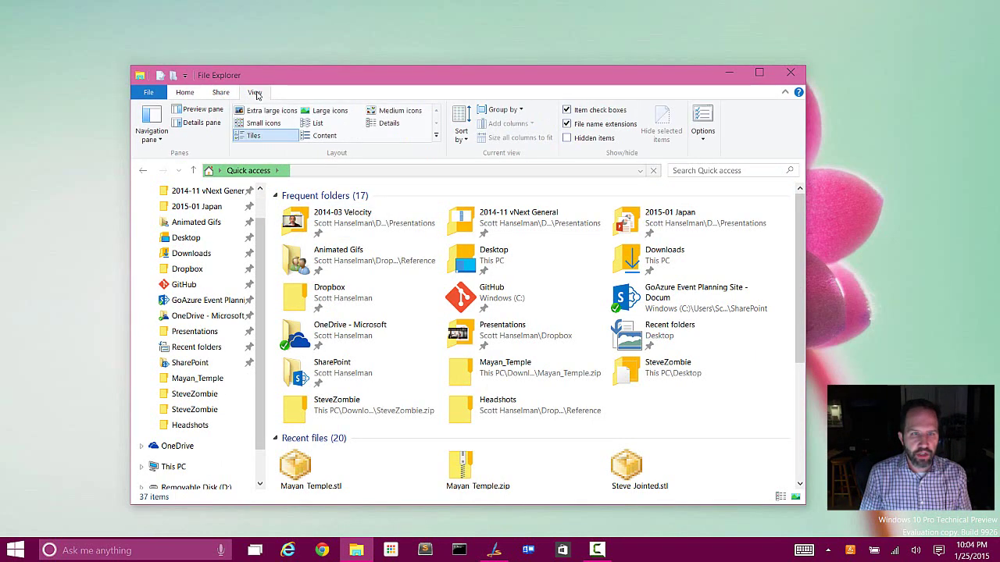
left_click(702, 118)
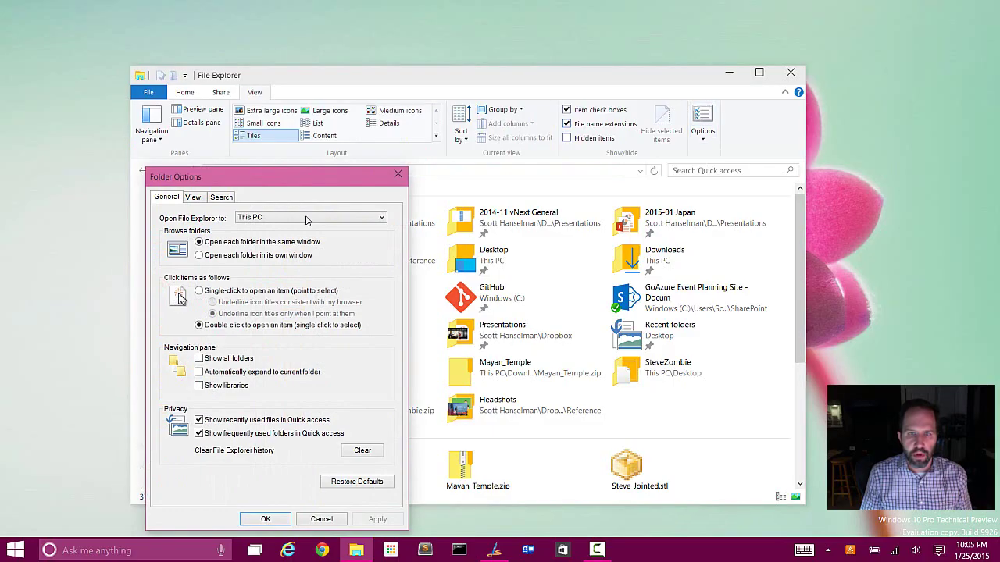
left_click(265, 219)
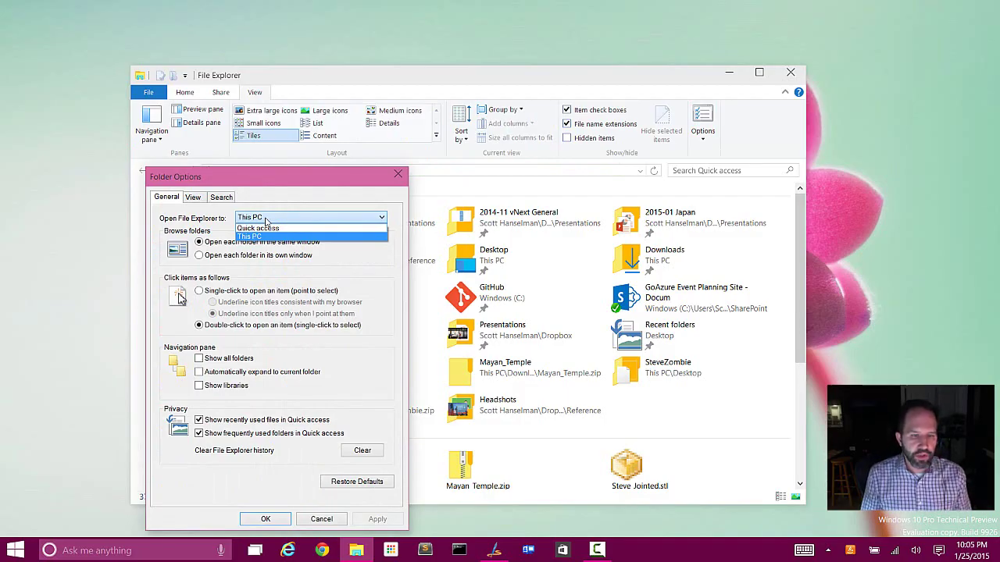
left_click(341, 207)
left_click(396, 176)
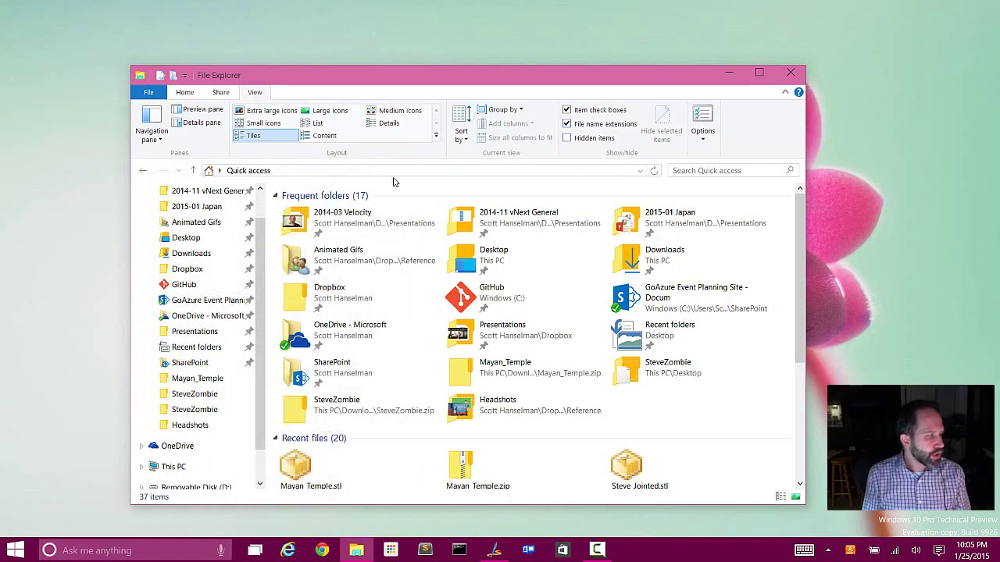
left_click(789, 73)
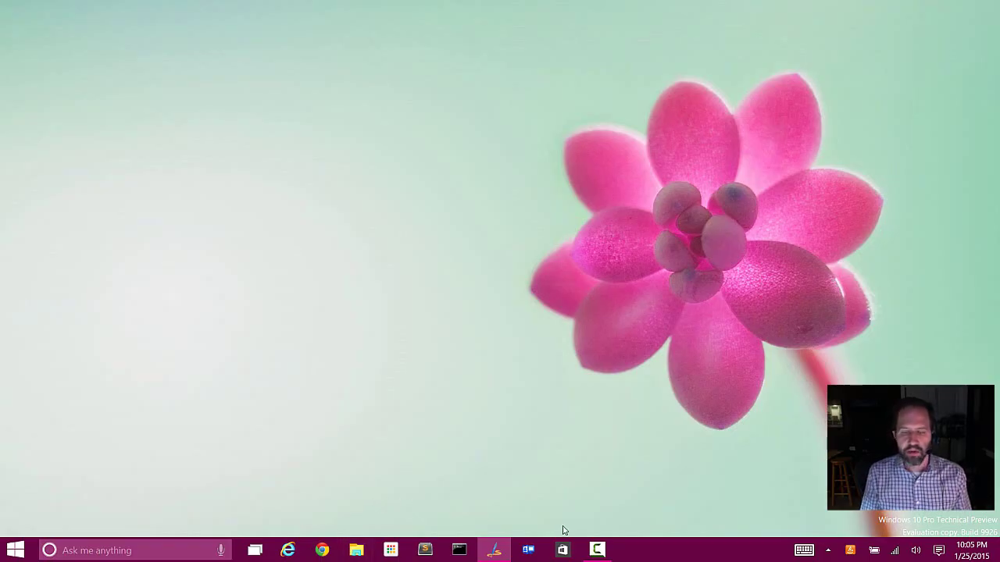
- Open a This PC window with Win+E and launch Settings from its Computer ribbon
key("super+e")
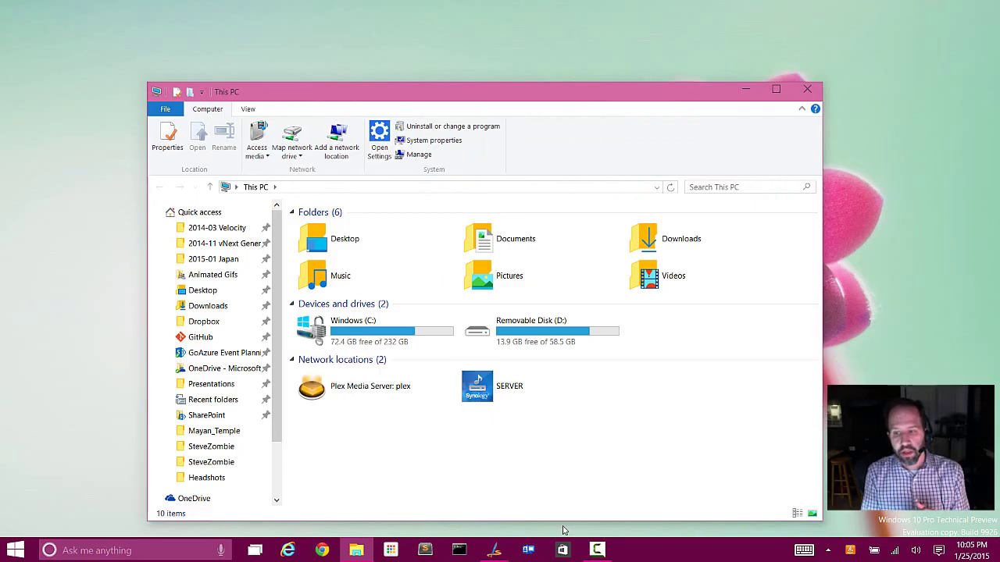
left_click(380, 134)
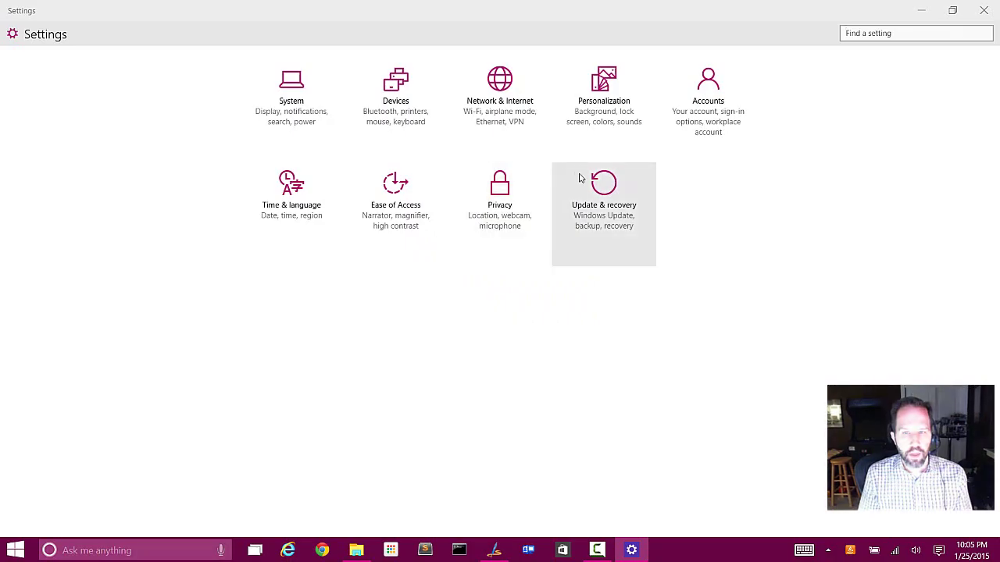
- Review the Fast/Slow preview build choices in Update & recovery's Advanced options, then close Settings
left_click(611, 182)
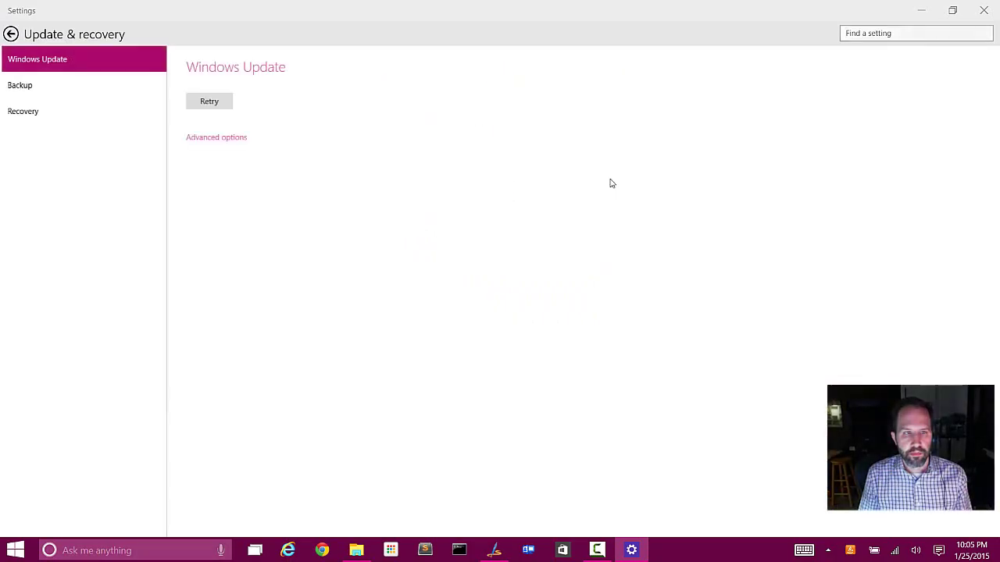
left_click(206, 179)
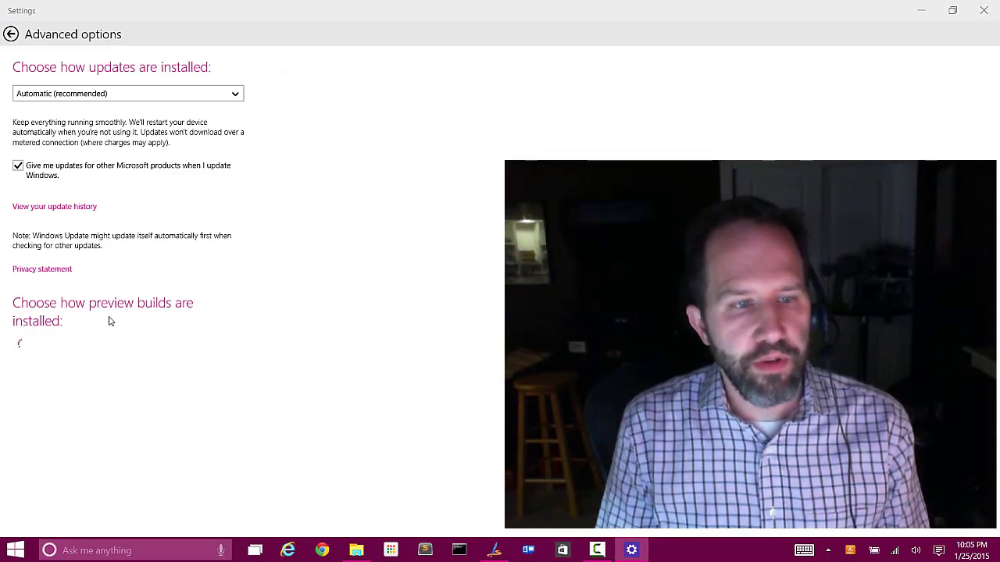
left_click(87, 370)
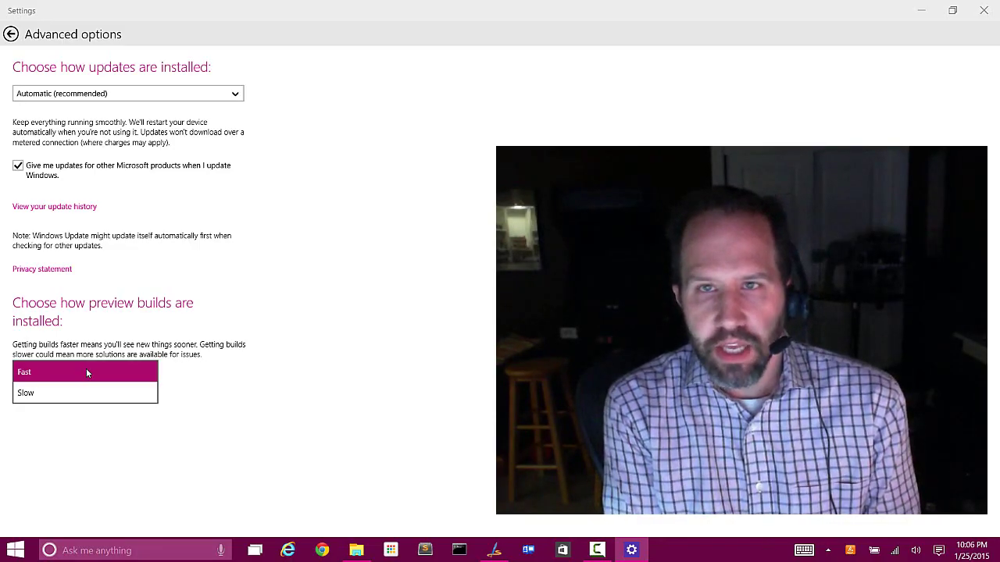
left_click(985, 11)
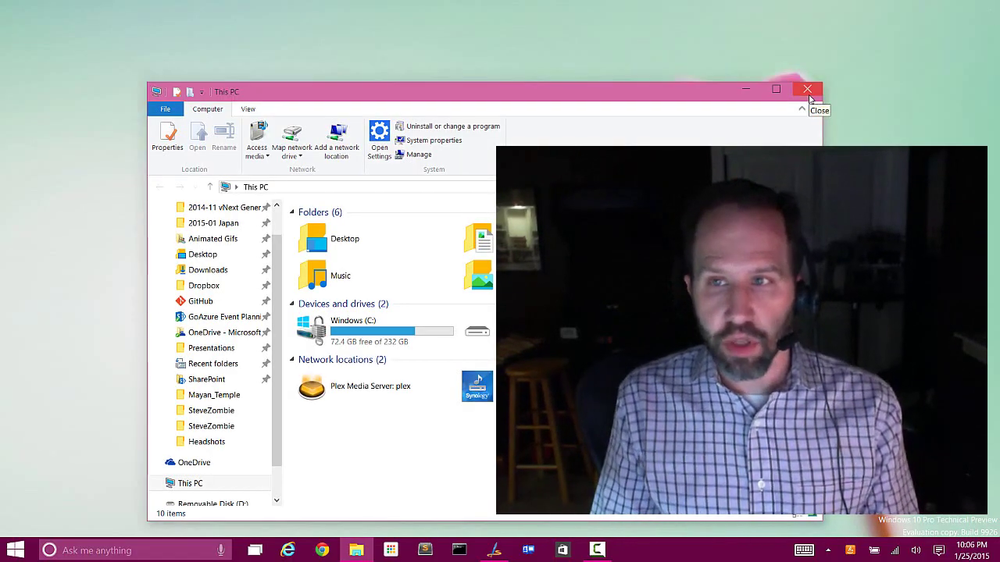
- Close the This PC File Explorer window to return to the bare desktop
left_click(808, 90)
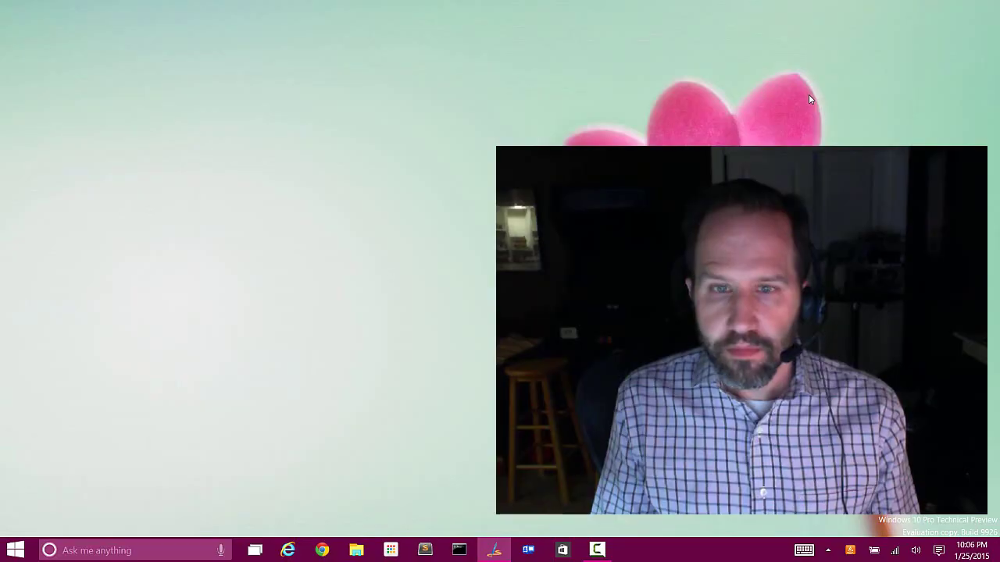